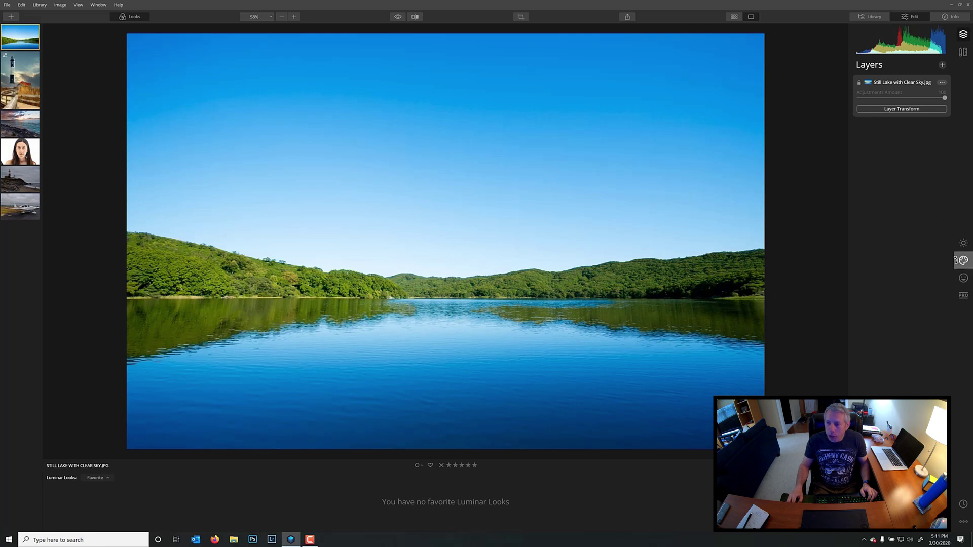
Swap the lake photo's plain sky for Blue Sky 3 using AI Sky Replacement.
left_click(964, 260)
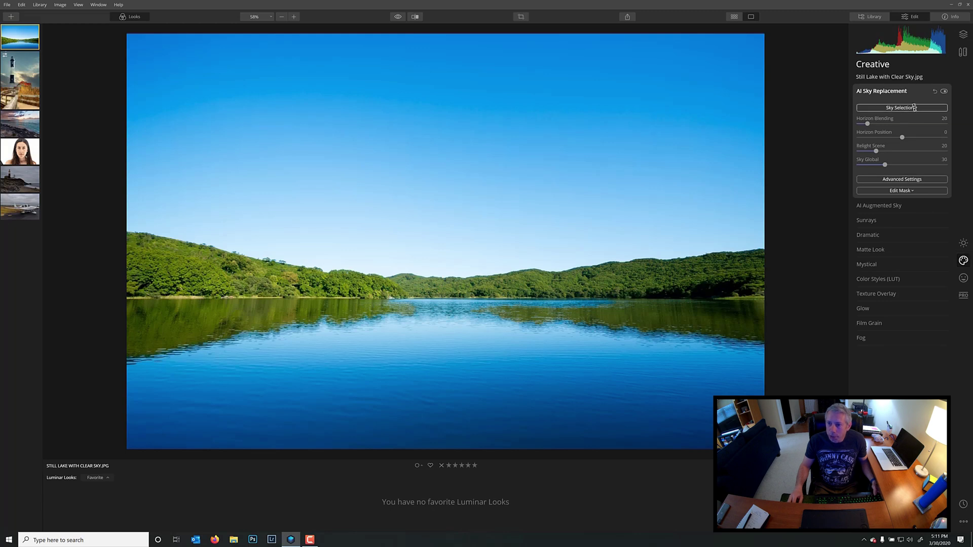
left_click(914, 108)
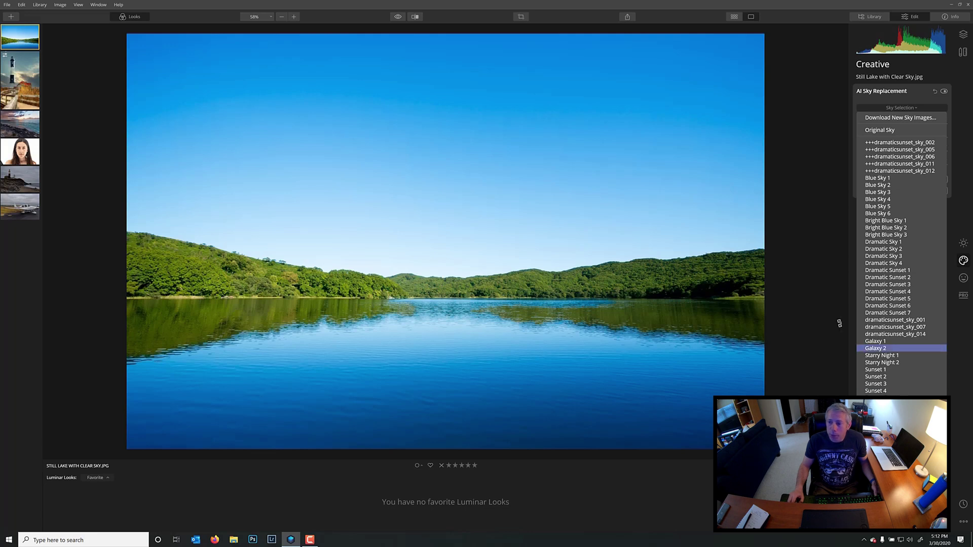
left_click(895, 193)
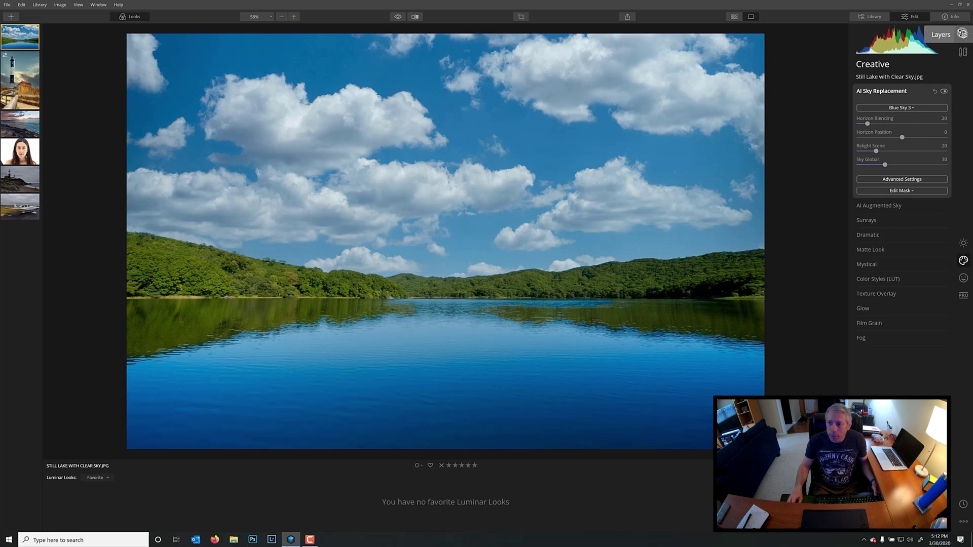
Add Blue Sky 3.jpg from SkyTextures as a new image layer above the photo.
left_click(963, 33)
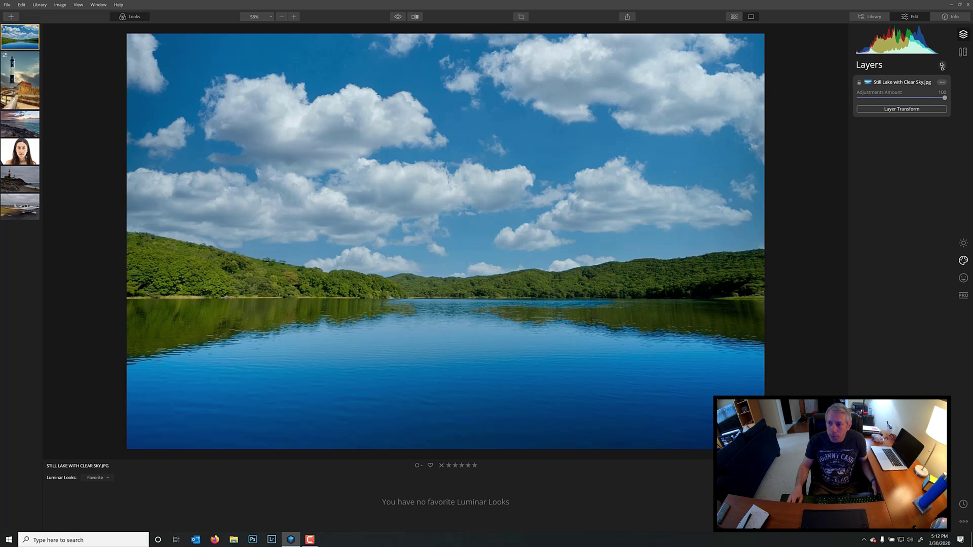
left_click(942, 66)
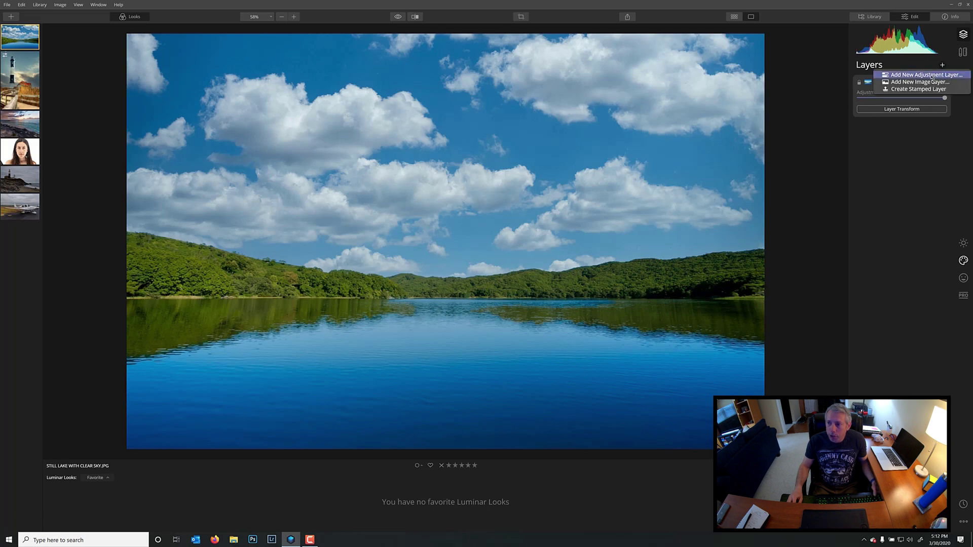
left_click(931, 82)
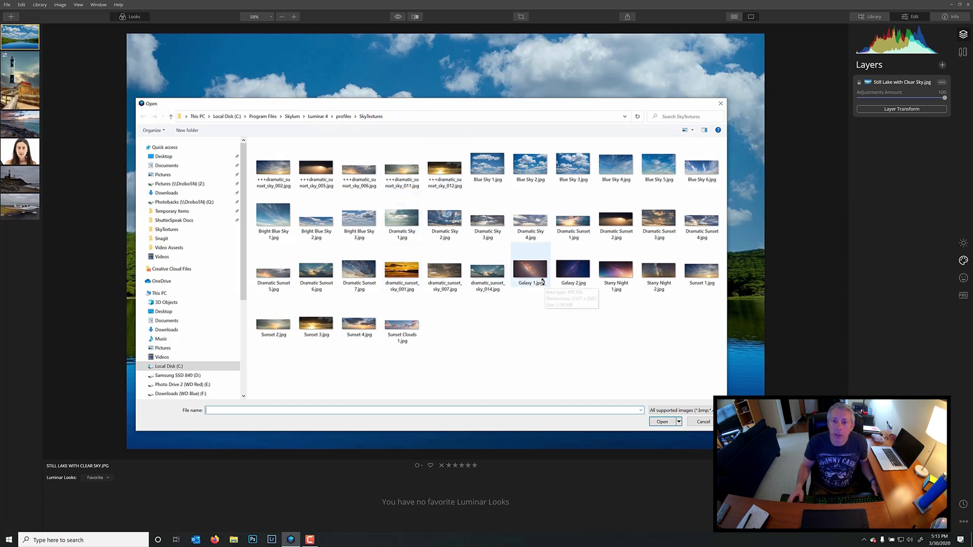
left_click(576, 175)
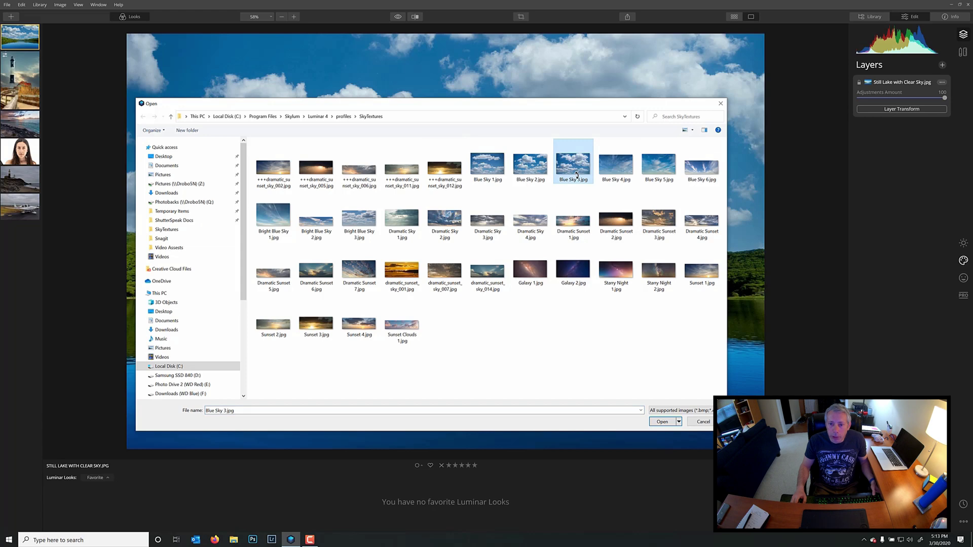
left_click(663, 421)
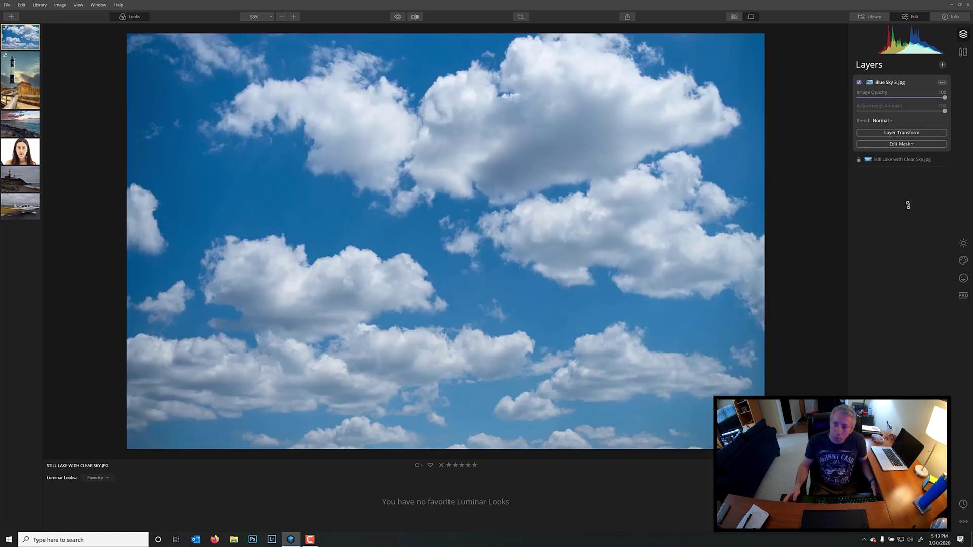
Flip the Blue Sky 3 layer vertically and position it below the hills over the lake.
left_click(903, 133)
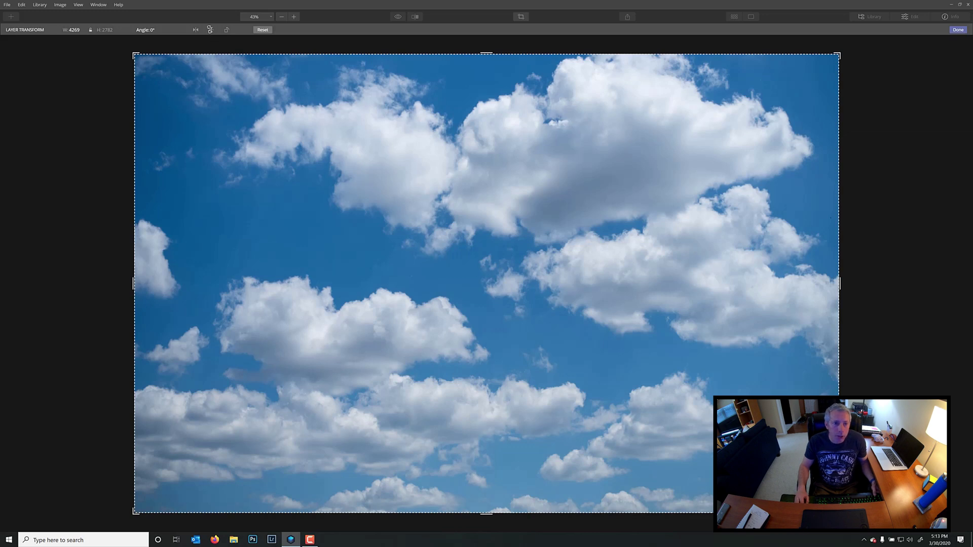
left_click(210, 29)
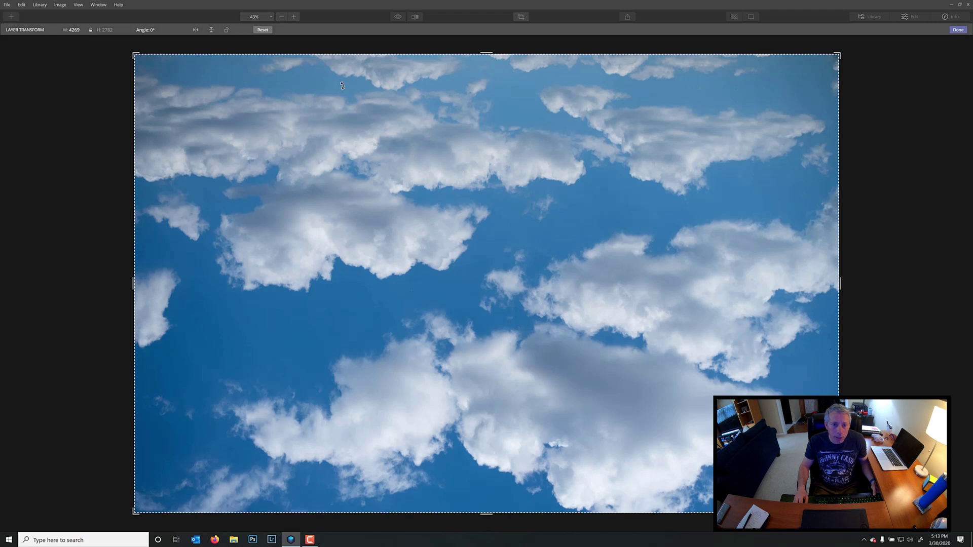
left_click_drag(388, 94, 442, 401)
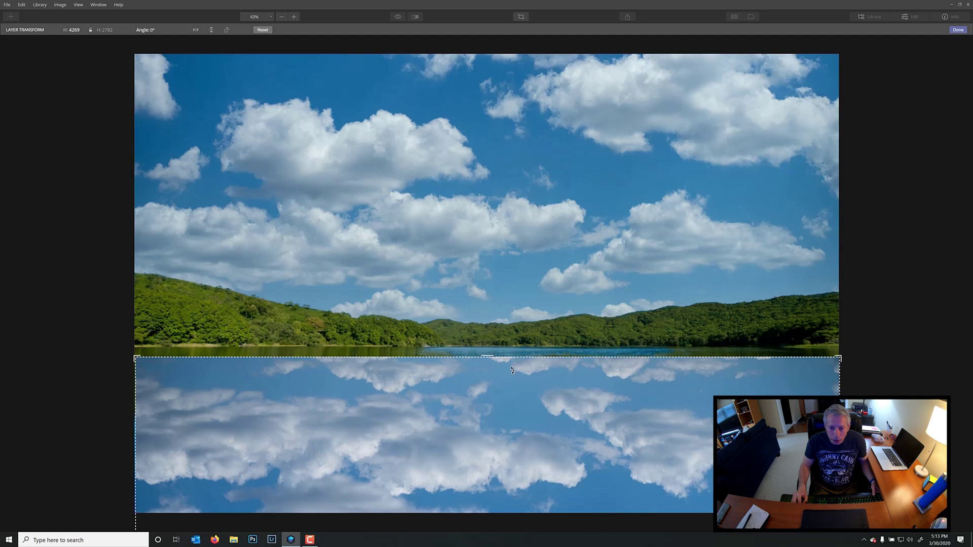
left_click_drag(512, 373, 514, 361)
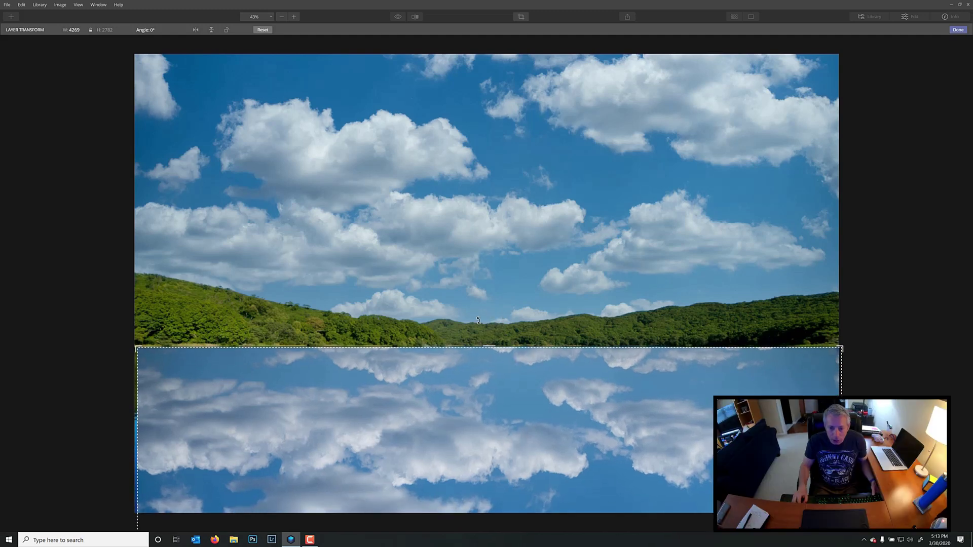
left_click_drag(526, 360, 527, 375)
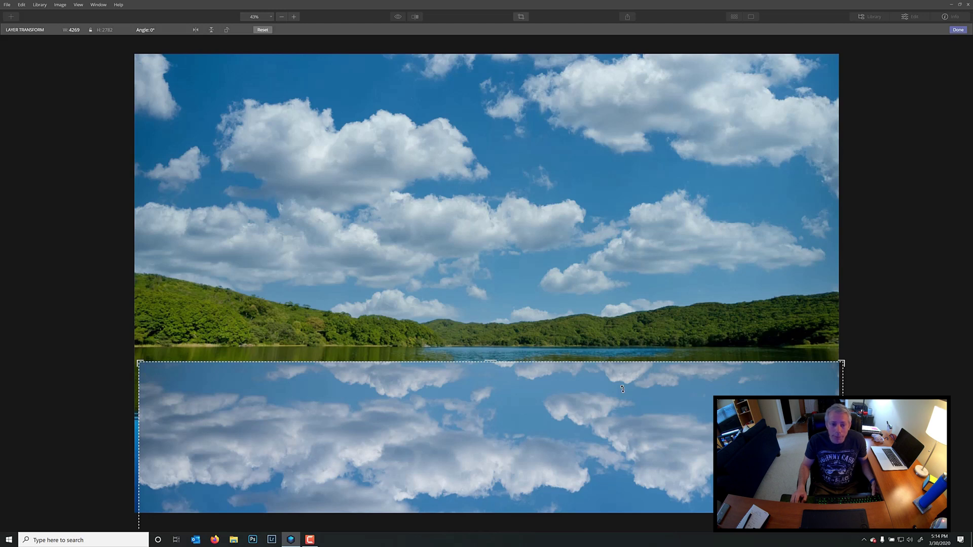
left_click_drag(593, 395, 587, 394)
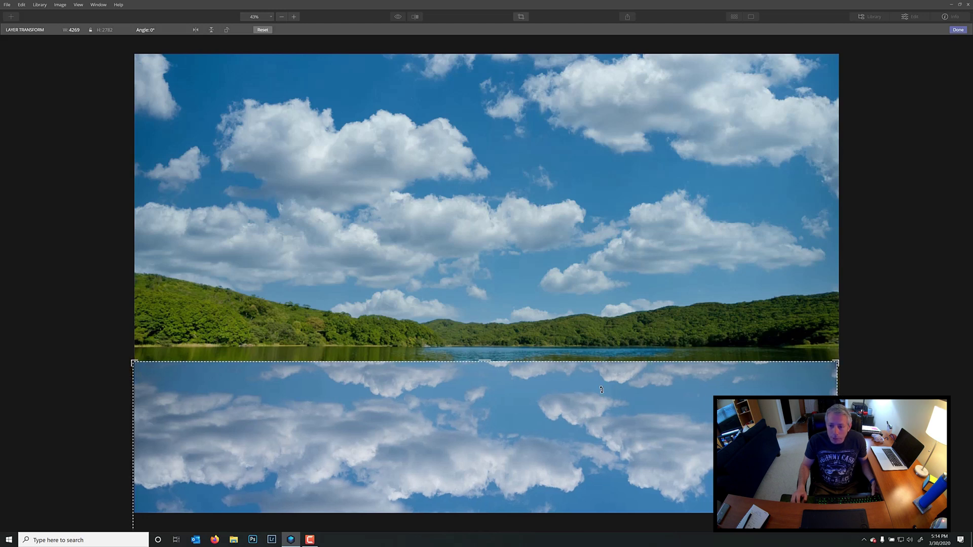
left_click(958, 29)
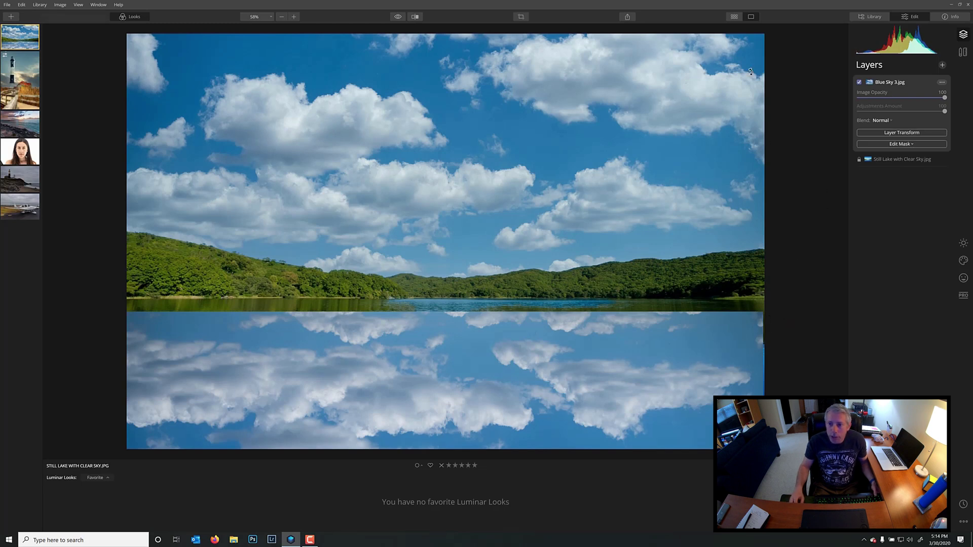
left_click(906, 133)
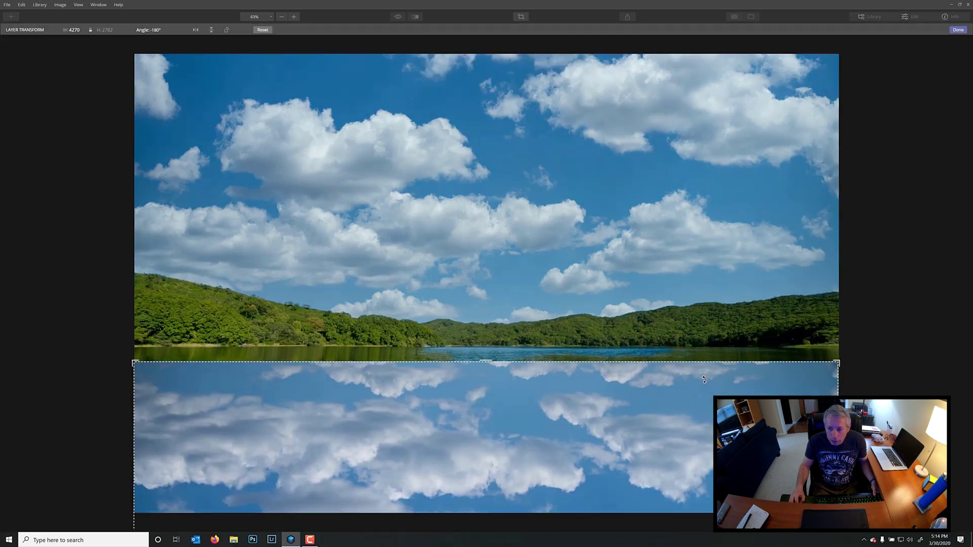
left_click(954, 29)
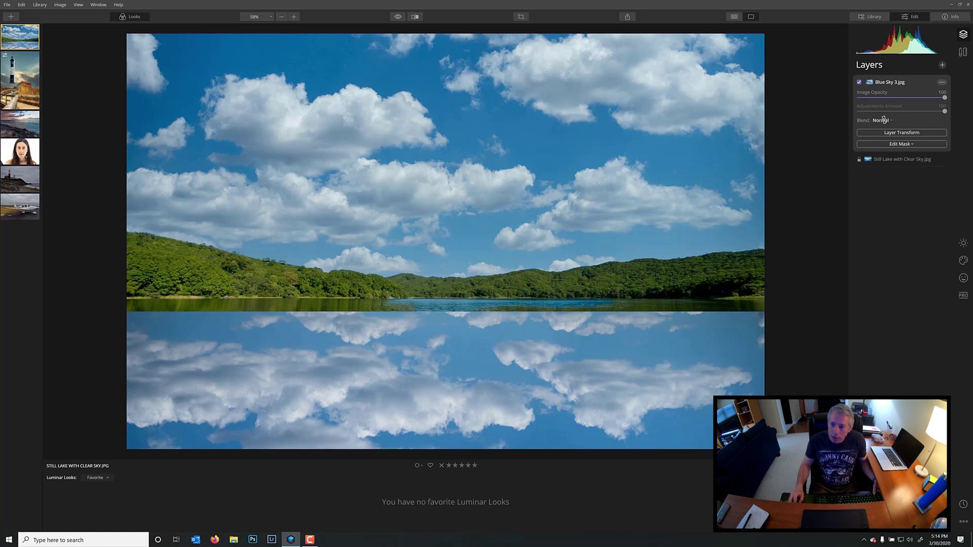
left_click(883, 119)
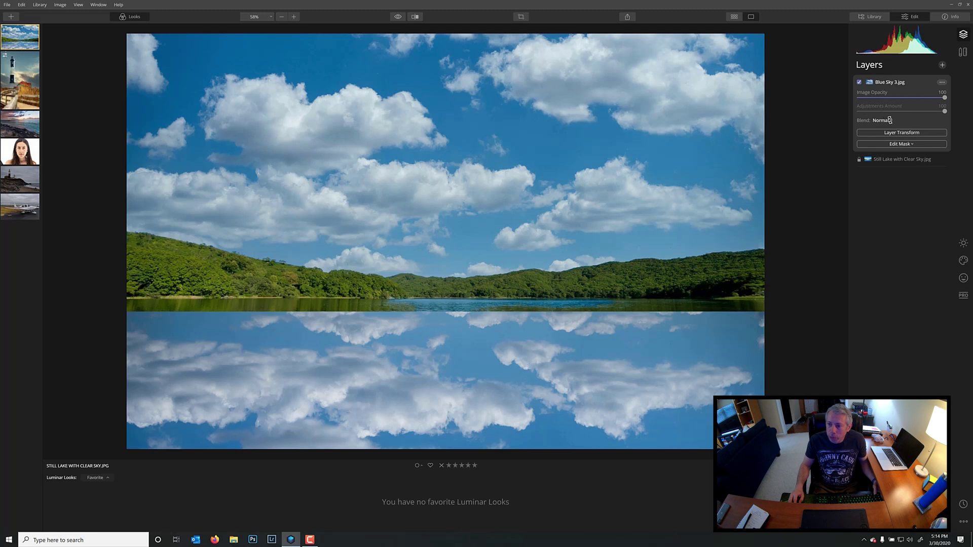
Compare Overlay and Hard Light blends on the reflection layer, settling on Soft Light.
left_click(890, 120)
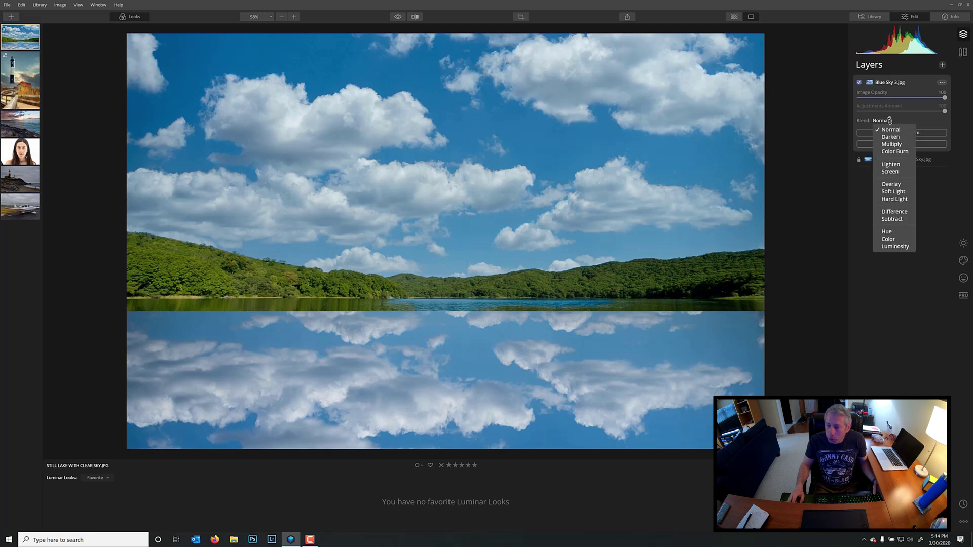
left_click(901, 191)
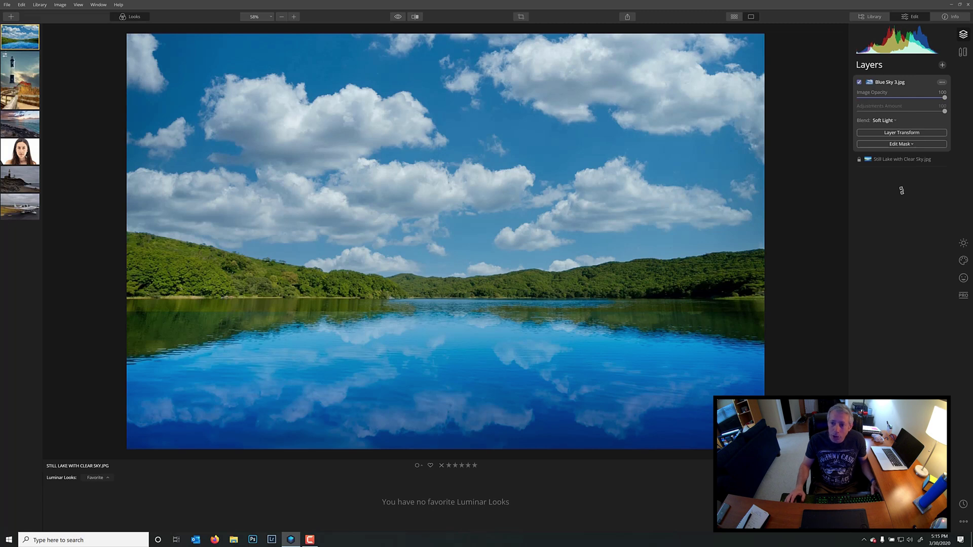
left_click(887, 120)
left_click(894, 183)
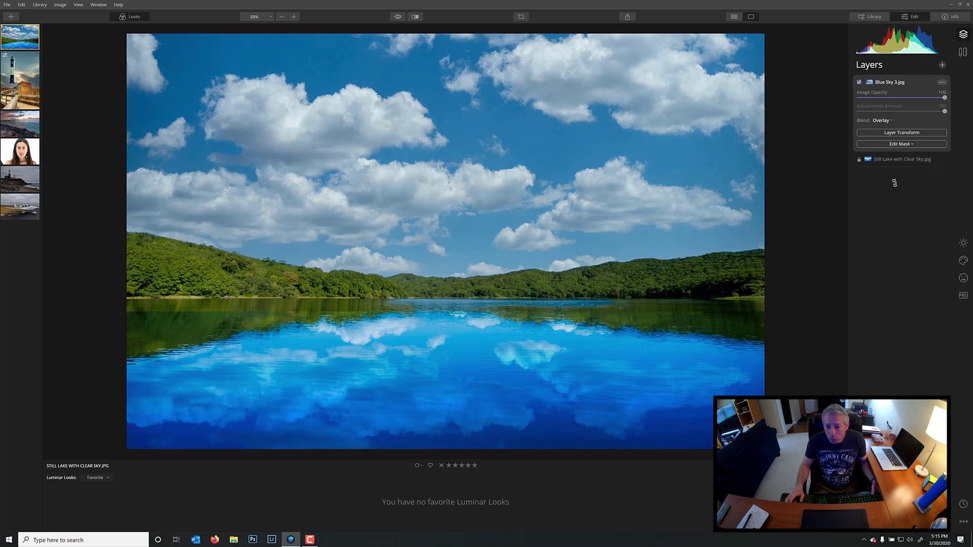
left_click(884, 121)
left_click(896, 194)
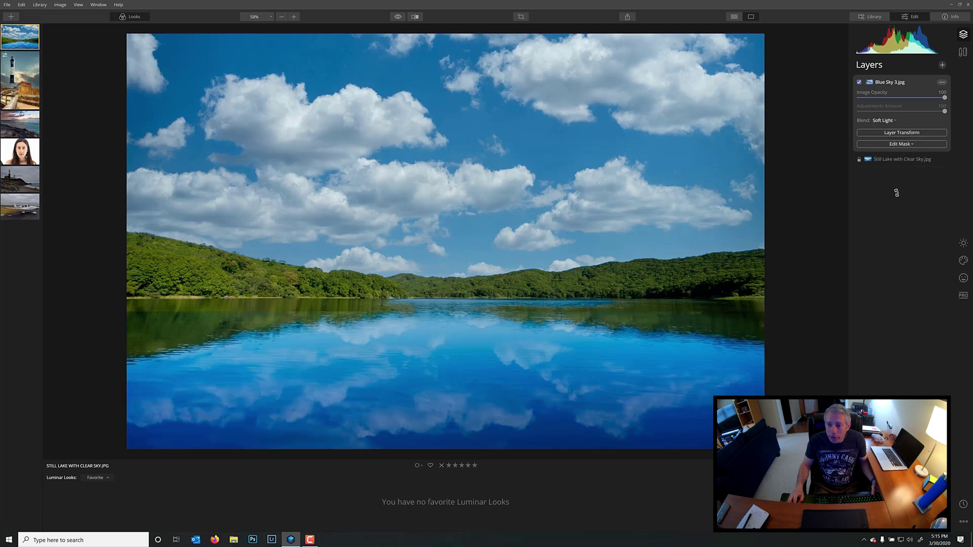
left_click(883, 120)
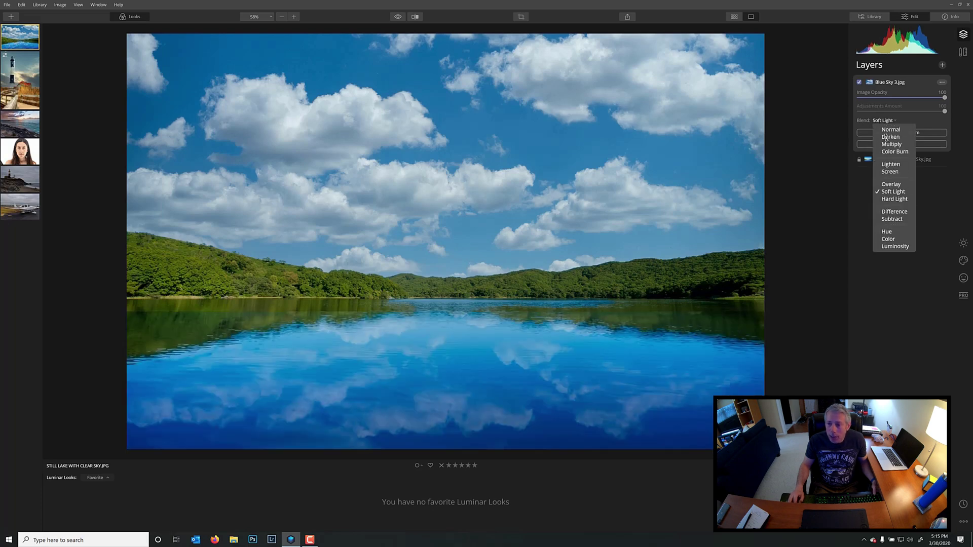
left_click(893, 192)
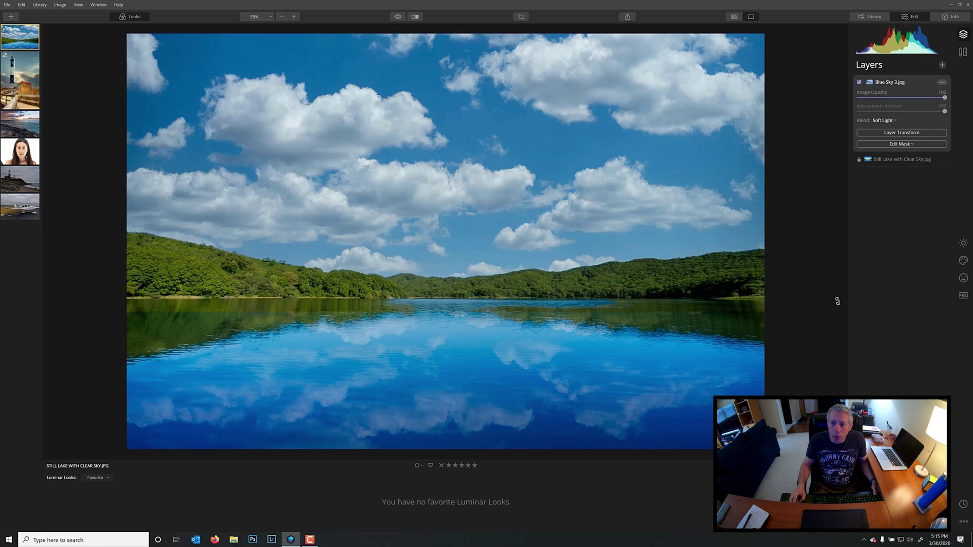
Start a brush mask on the Blue Sky 3.jpg layer with brush opacity at 100%.
left_click(901, 144)
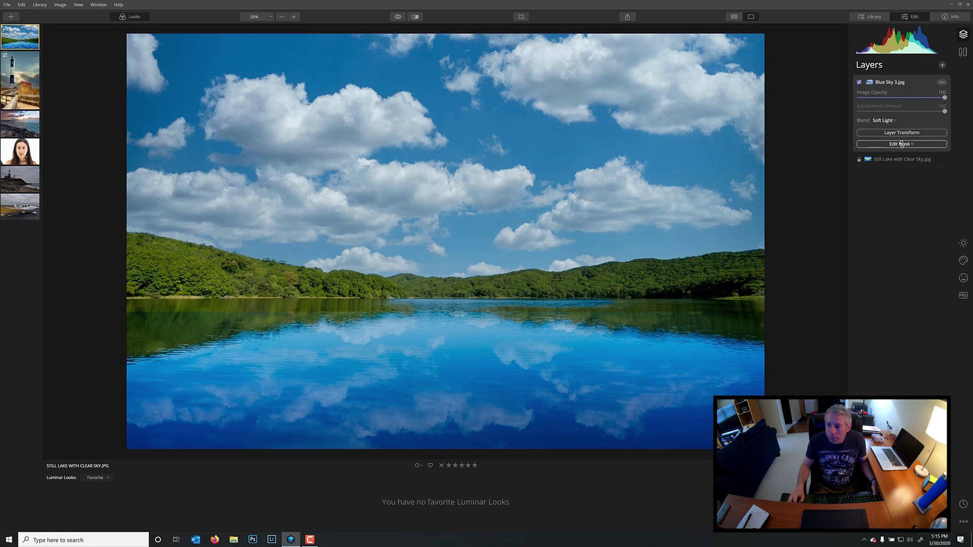
left_click(901, 144)
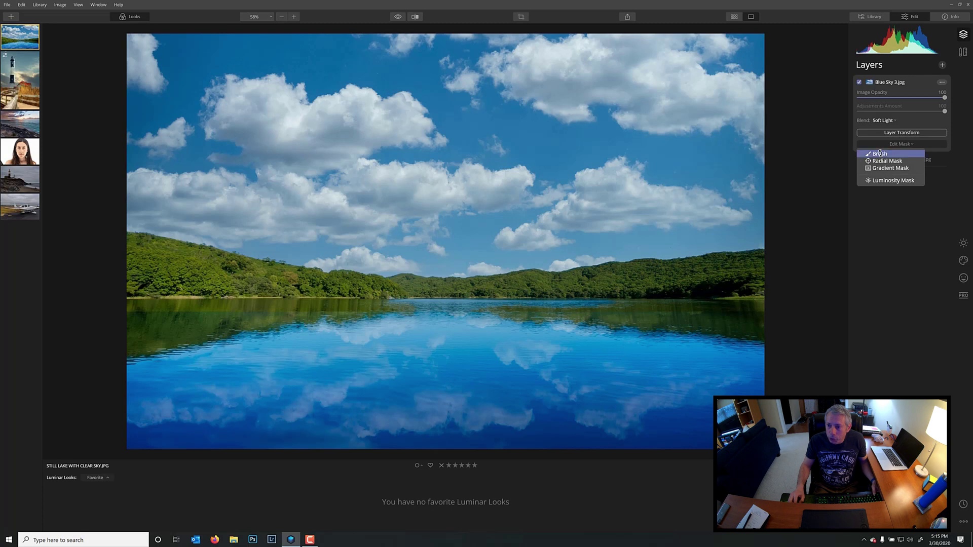
left_click(879, 153)
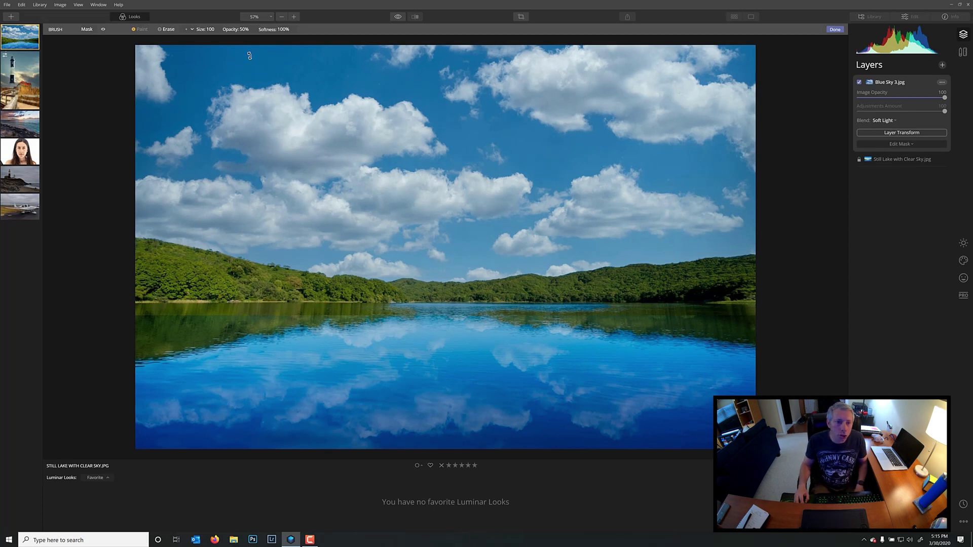
left_click(237, 29)
left_click_drag(248, 48, 281, 48)
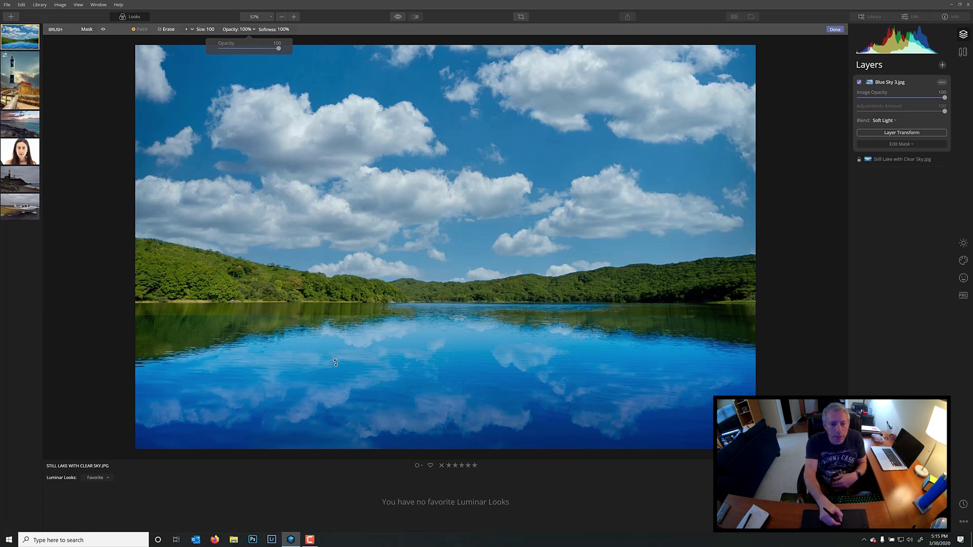
Paint cloud reflections back across the lower lake.
left_click_drag(338, 358, 344, 373)
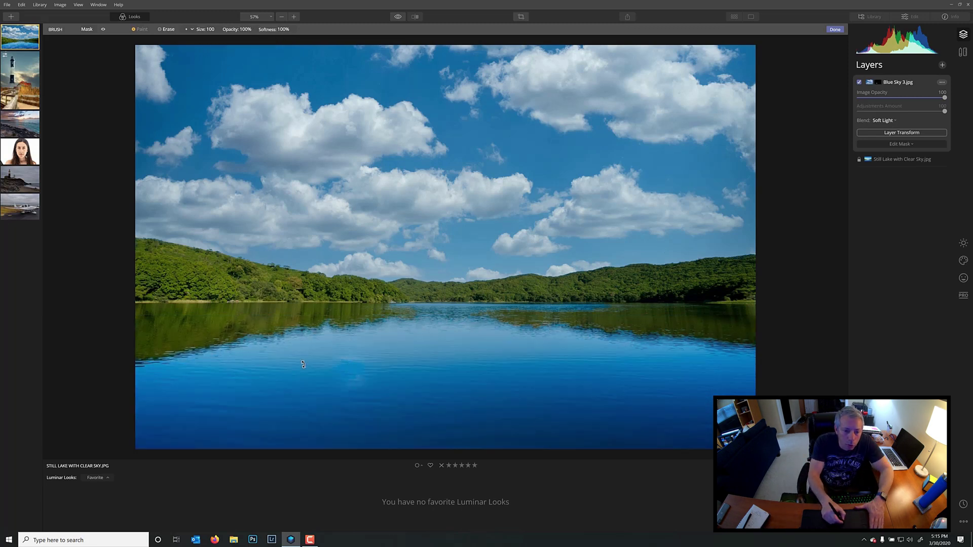
mouse_move(347, 344)
left_mouse_down()
mouse_move(173, 371)
mouse_move(140, 388)
mouse_move(173, 382)
mouse_move(183, 401)
mouse_move(176, 408)
mouse_move(228, 421)
mouse_move(351, 378)
mouse_move(385, 344)
mouse_move(401, 351)
mouse_move(445, 339)
mouse_move(505, 355)
mouse_move(556, 347)
mouse_move(705, 372)
left_mouse_up()
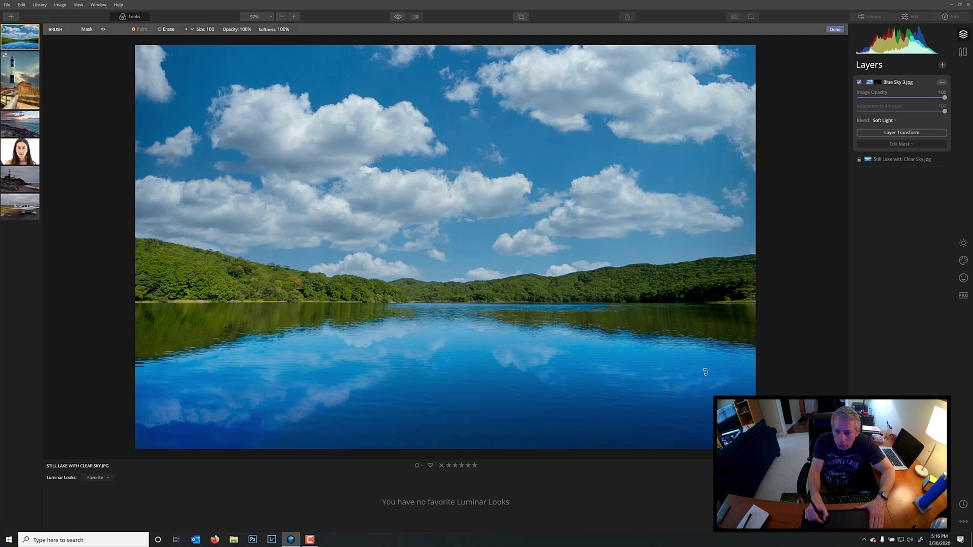
mouse_move(668, 449)
left_mouse_down()
mouse_move(640, 459)
mouse_move(647, 455)
mouse_move(546, 448)
mouse_move(568, 402)
mouse_move(533, 394)
mouse_move(531, 385)
mouse_move(466, 382)
mouse_move(458, 360)
mouse_move(386, 383)
mouse_move(704, 428)
left_mouse_up()
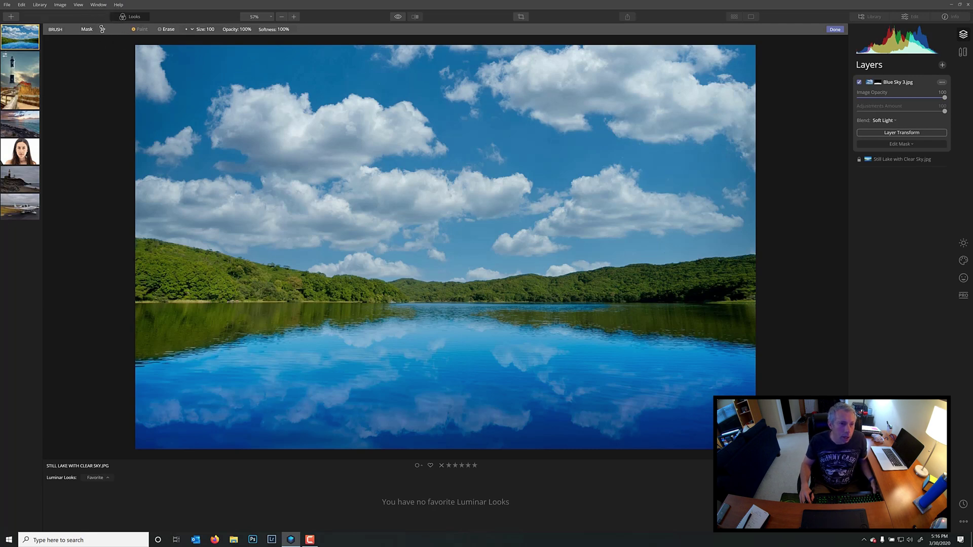
With the red mask overlay shown, fill lower-lake gaps and refine the top edge using a size-52 brush.
left_click(102, 29)
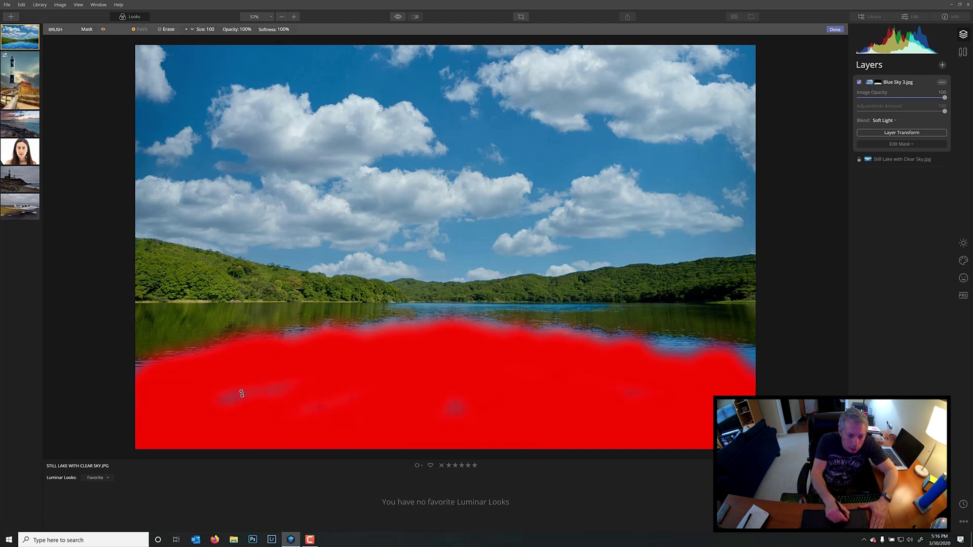
left_click_drag(242, 394, 259, 401)
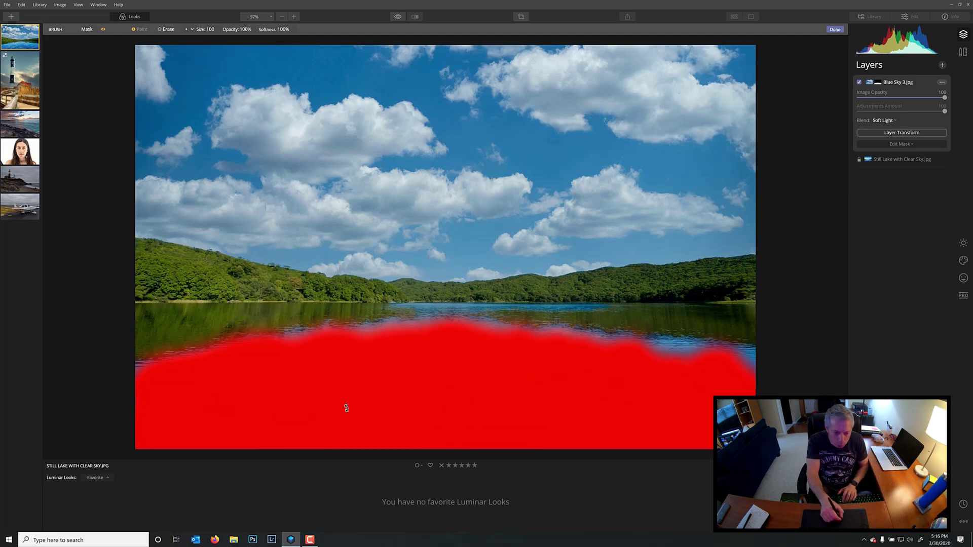
key("bracketleft")
key("bracketleft")
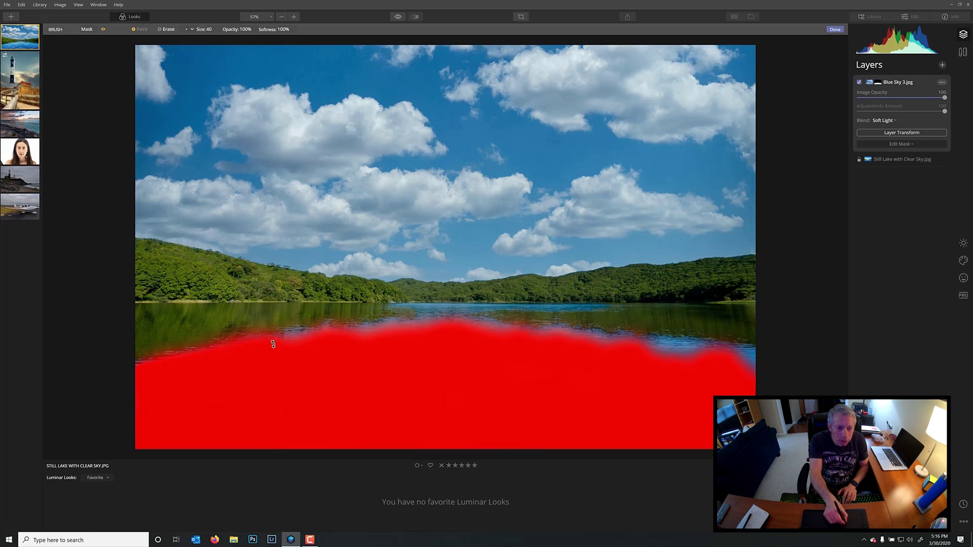
mouse_move(320, 332)
left_mouse_down()
mouse_move(379, 327)
mouse_move(352, 335)
mouse_move(465, 325)
mouse_move(750, 354)
mouse_move(657, 340)
mouse_move(637, 346)
mouse_move(752, 378)
left_mouse_up()
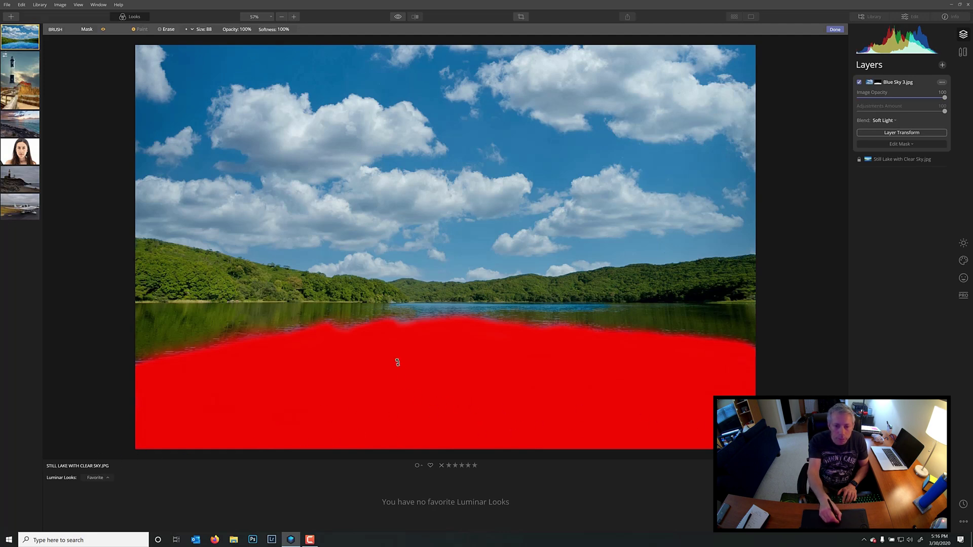
left_click_drag(398, 362, 404, 339)
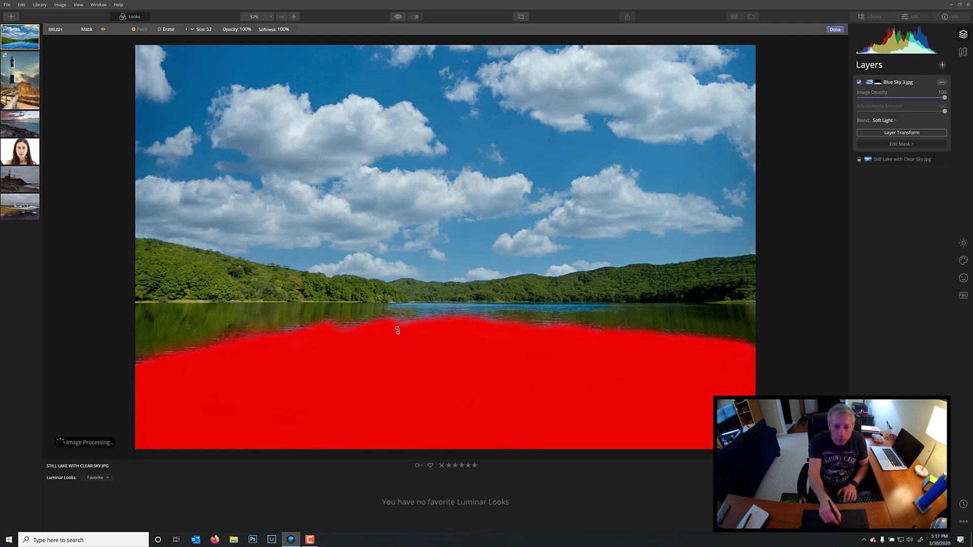
key("bracketleft")
key("bracketleft")
key("bracketleft")
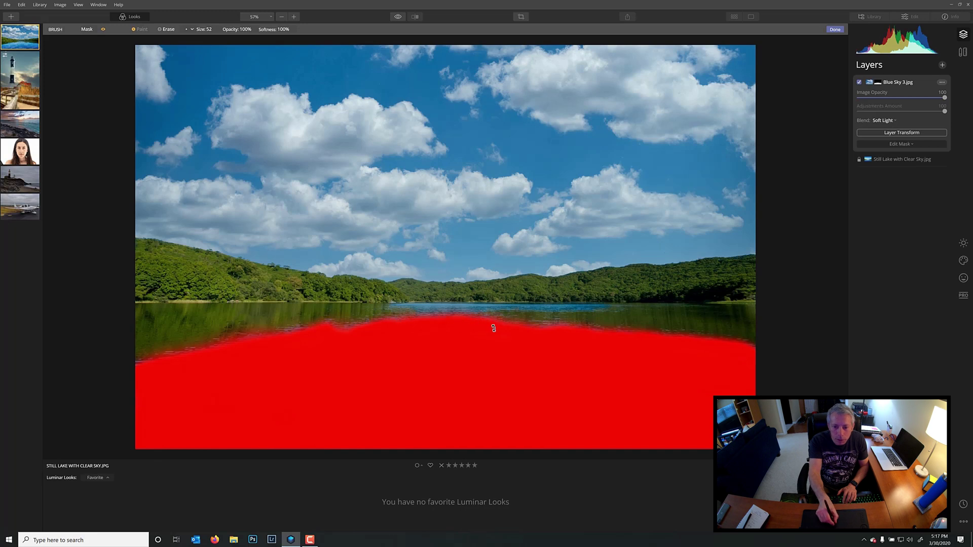
left_click_drag(493, 326, 554, 404)
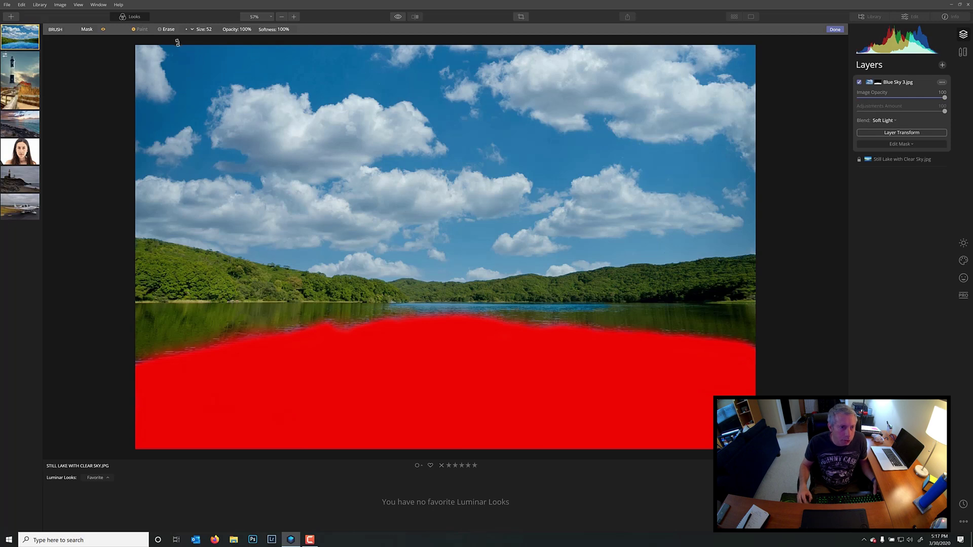
left_click(102, 29)
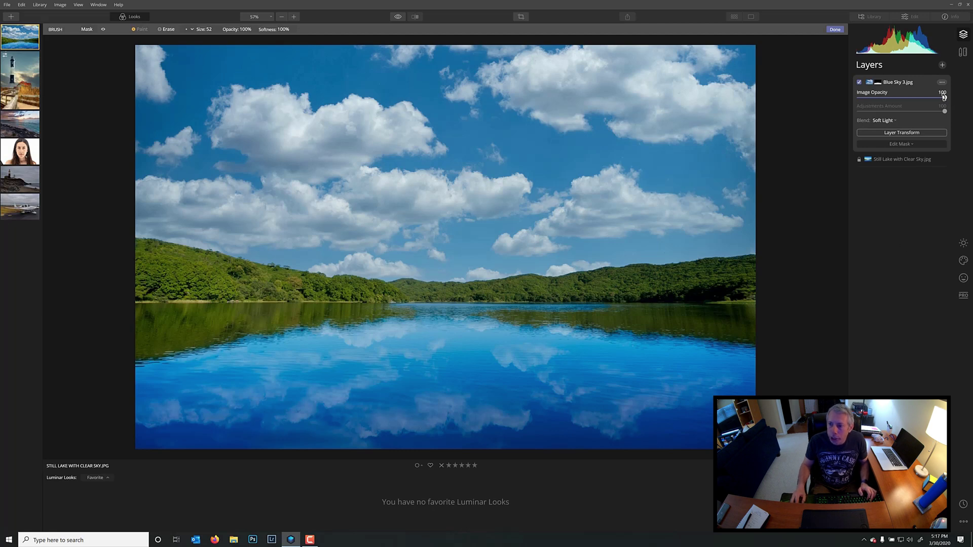
Lower the Blue Sky 3.jpg layer's opacity to 79 and show its Essentials tools.
left_click_drag(944, 98, 927, 96)
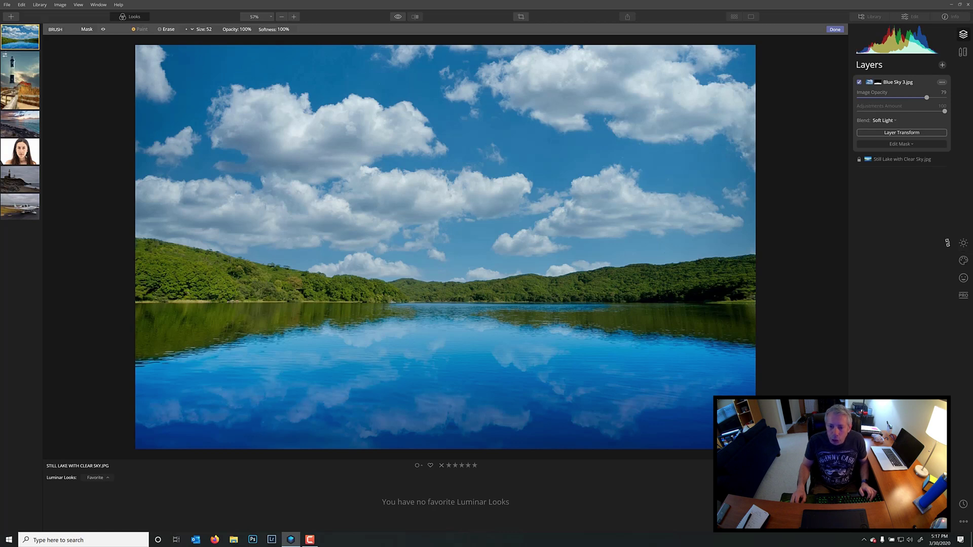
left_click(962, 243)
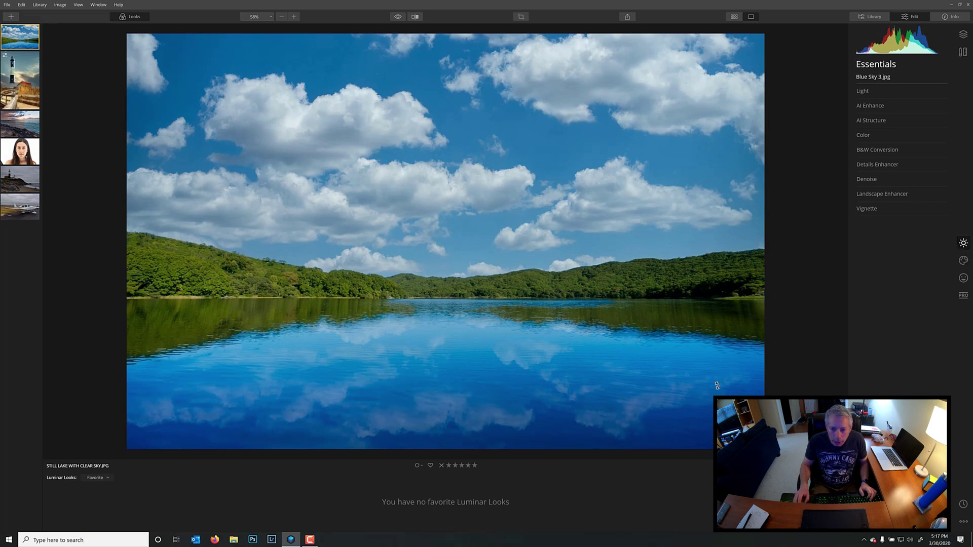
Preview darker and brighter Exposure on the sky layer, then reset it to 0.00.
left_click(885, 93)
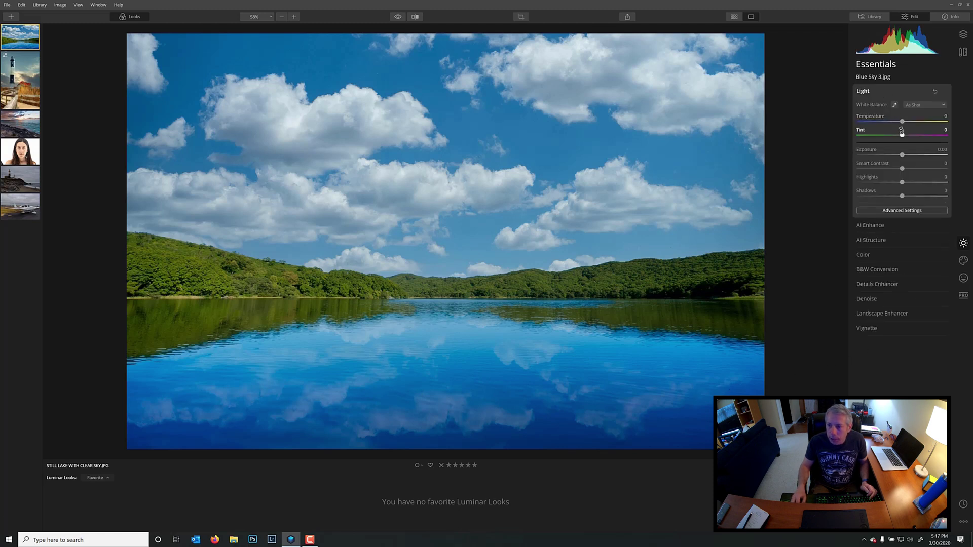
left_click_drag(901, 153, 971, 155)
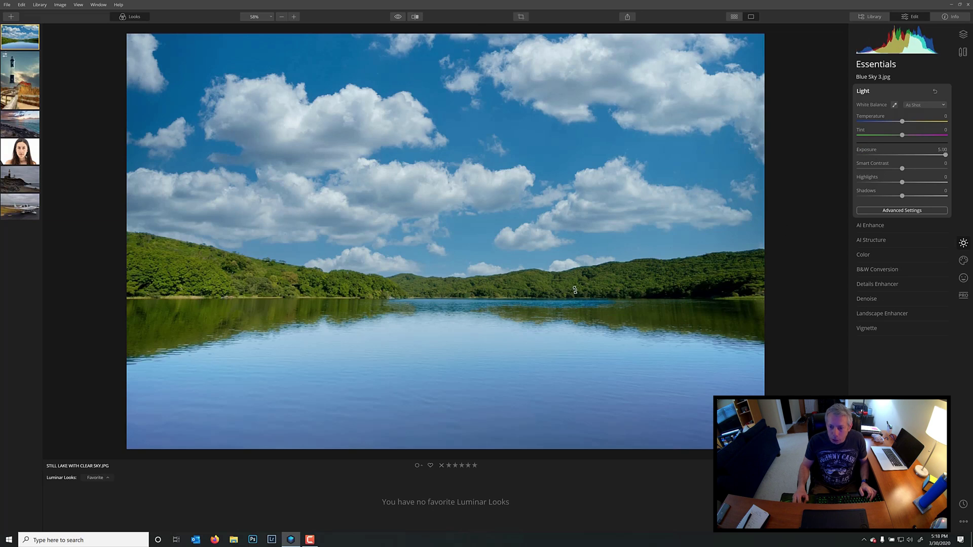
left_click_drag(945, 153, 851, 154)
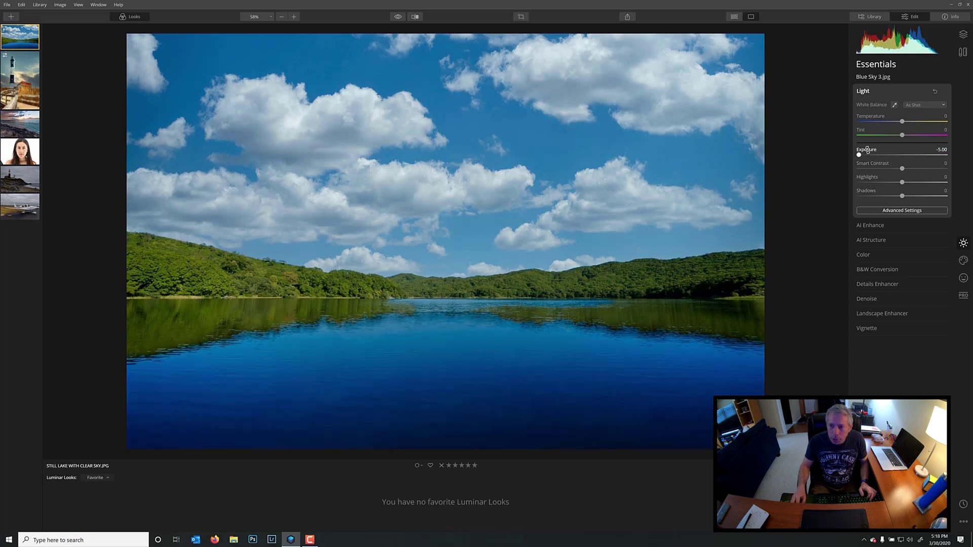
double_click(867, 150)
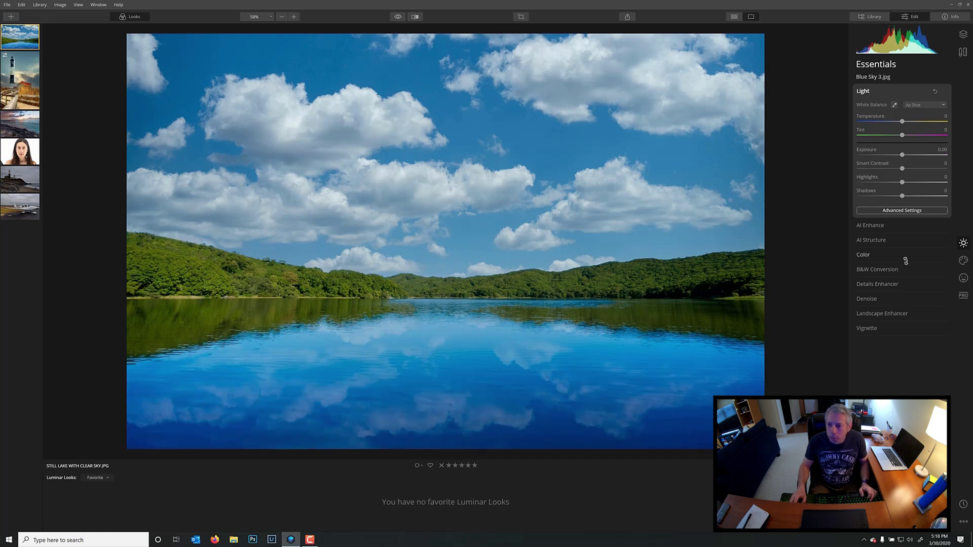
Set the sky layer's AI Structure Amount to -50, after comparing -100 and the tool switched off.
left_click(875, 240)
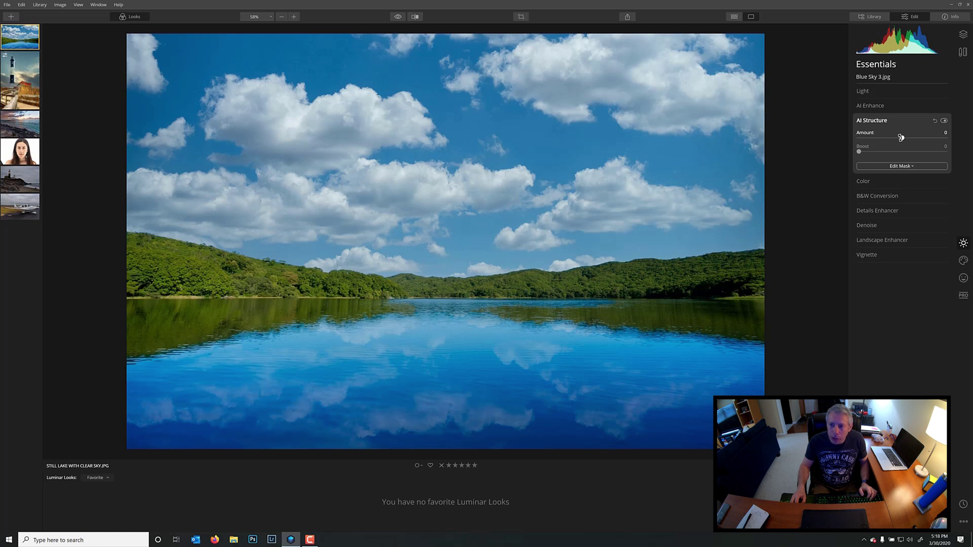
left_click_drag(901, 138, 851, 137)
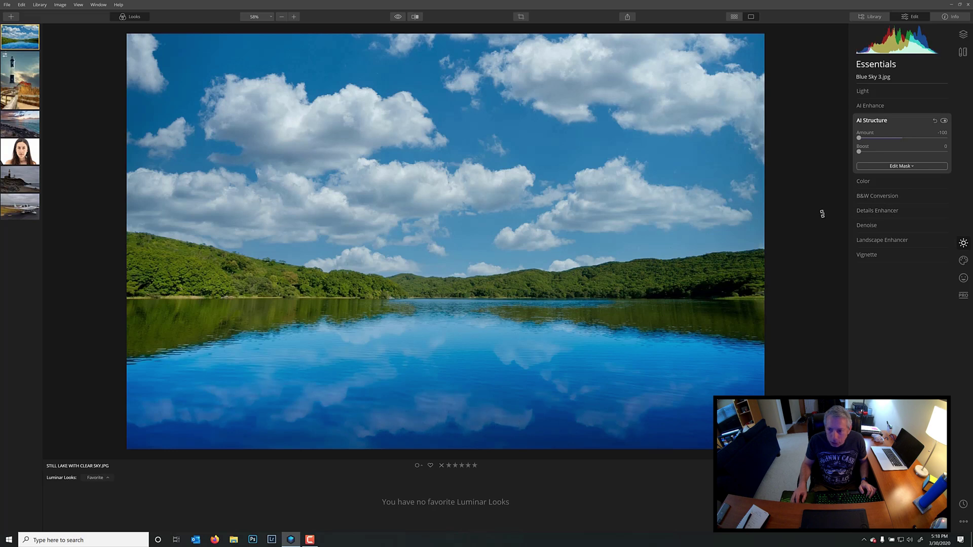
left_click(943, 121)
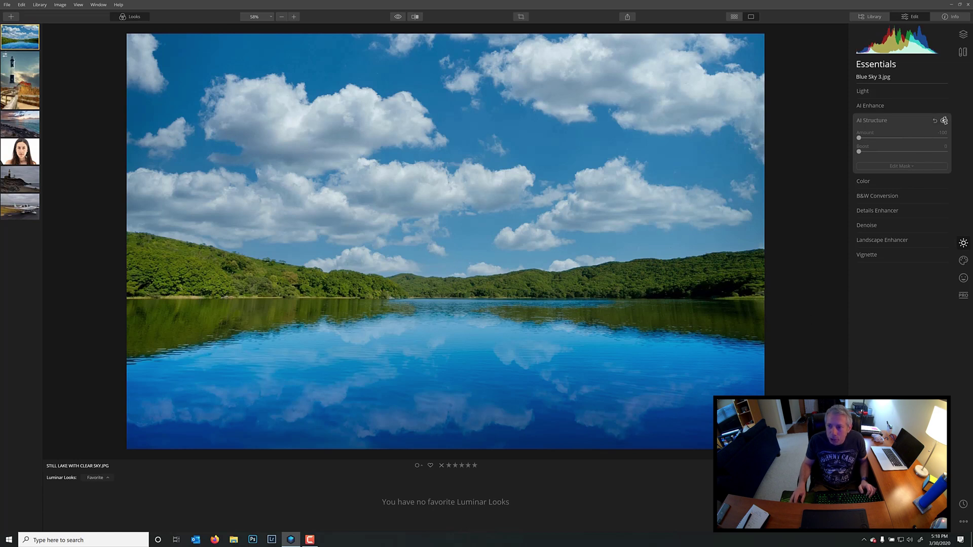
left_click(944, 120)
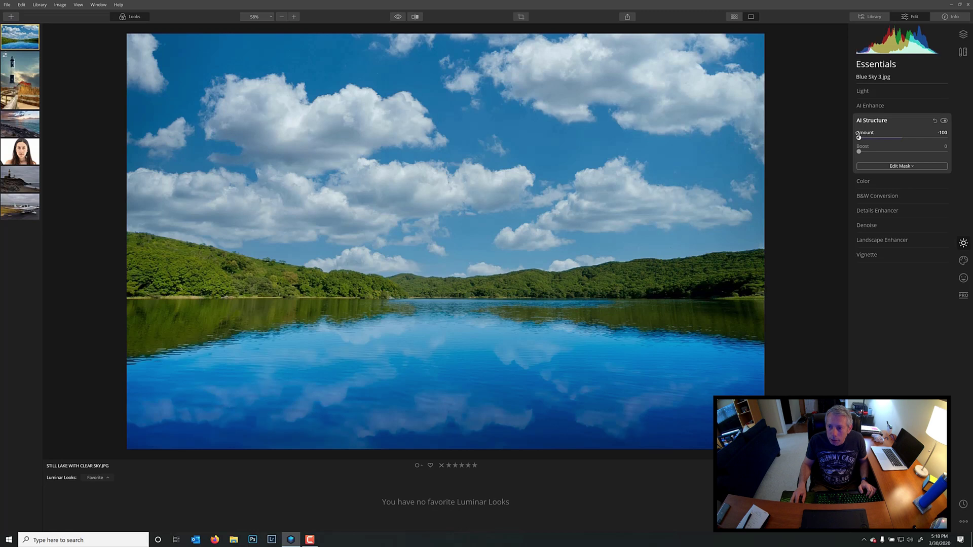
left_click_drag(858, 136, 864, 139)
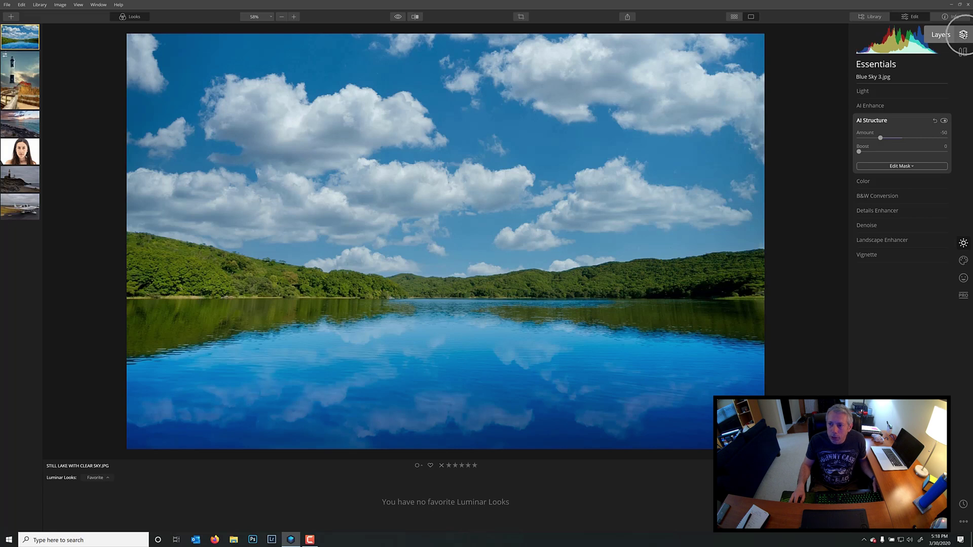
Create a Stamped Layer merging the visible layers and show its Essentials tools.
left_click(963, 34)
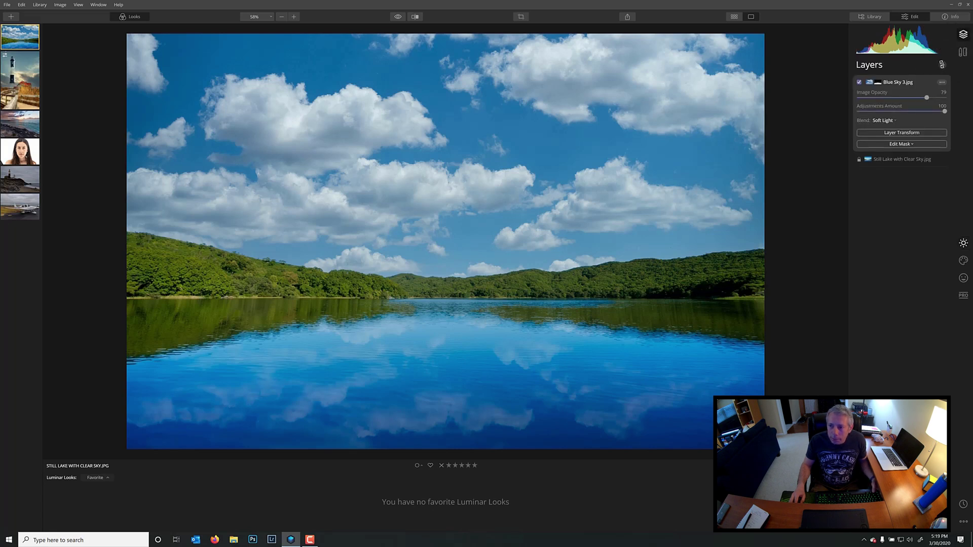
left_click(942, 65)
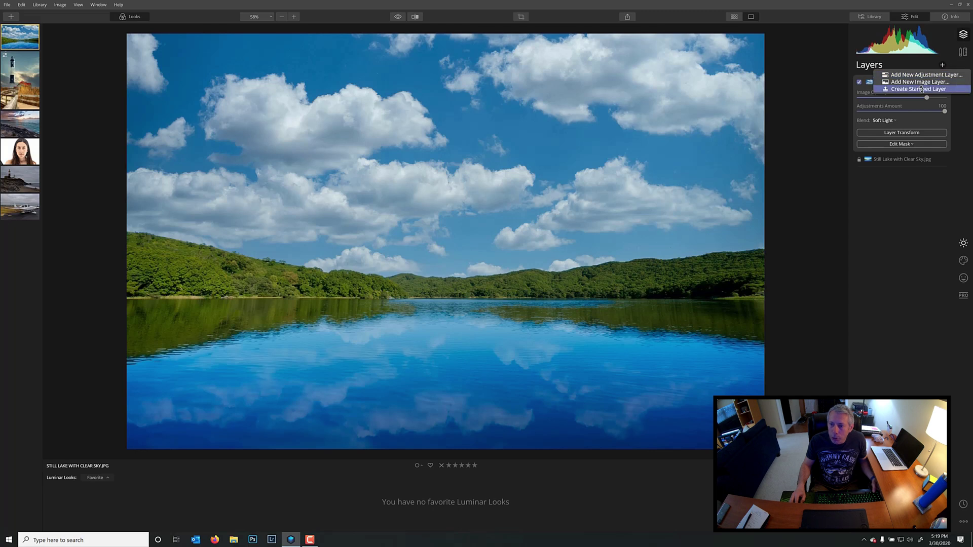
left_click(922, 89)
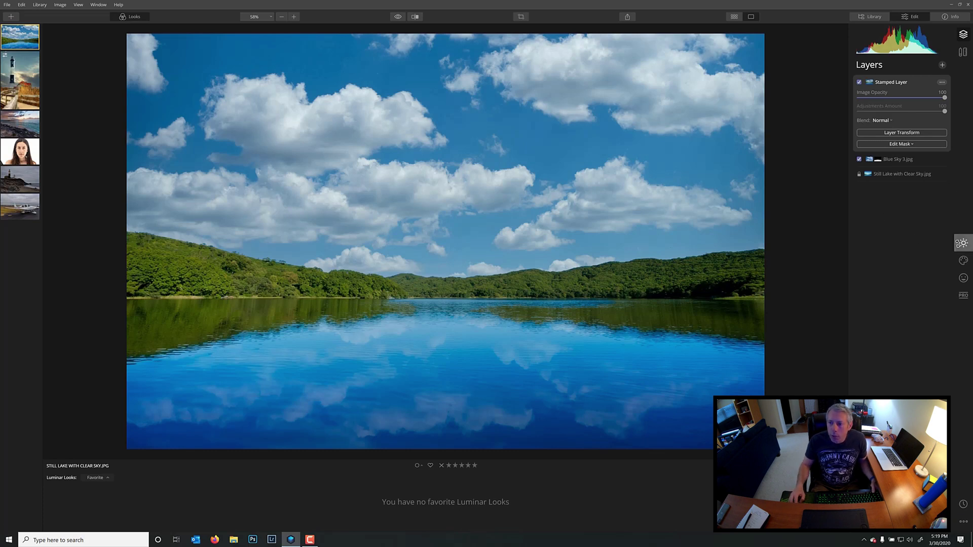
left_click(963, 243)
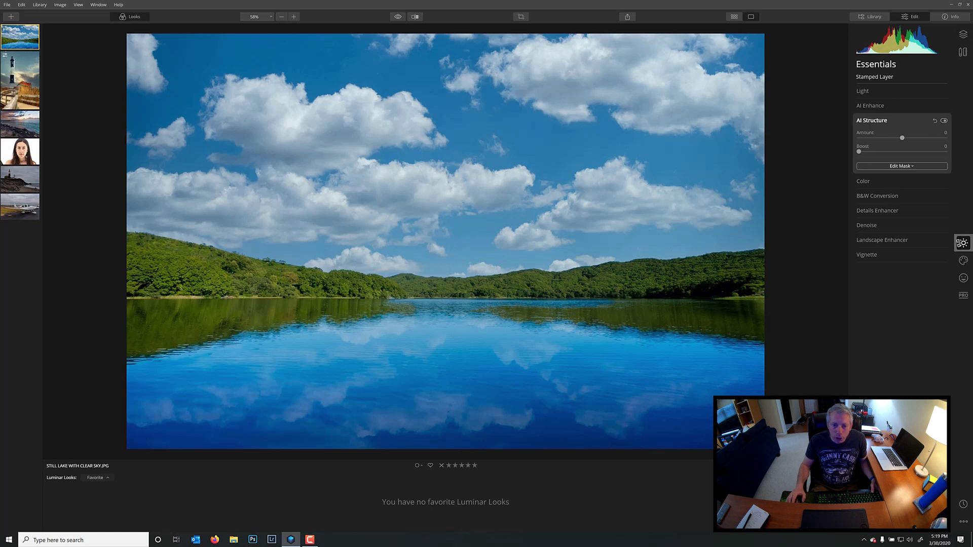
Raise Foliage Enhancer from 2 to 9, then test a lower exposure and reset it to 0.00.
left_click(887, 240)
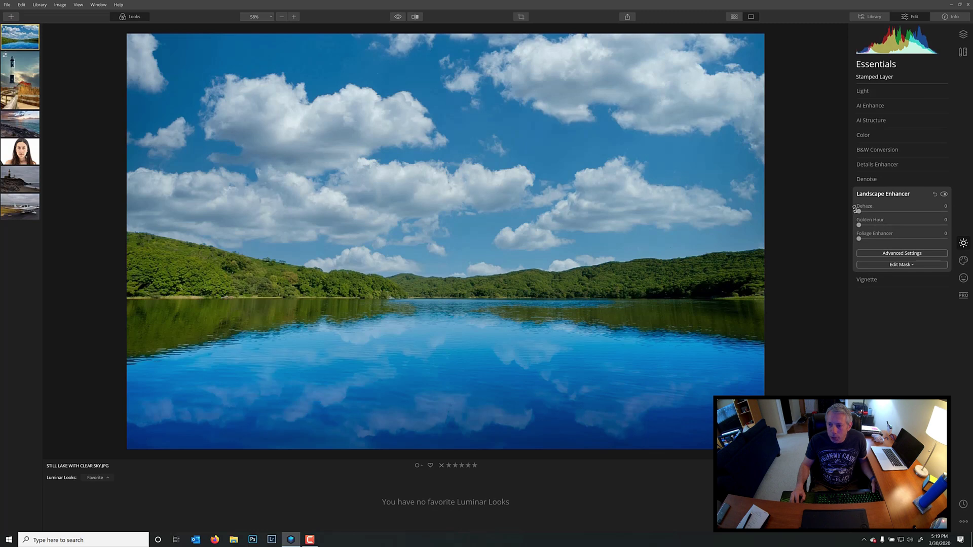
left_click_drag(861, 238, 866, 238)
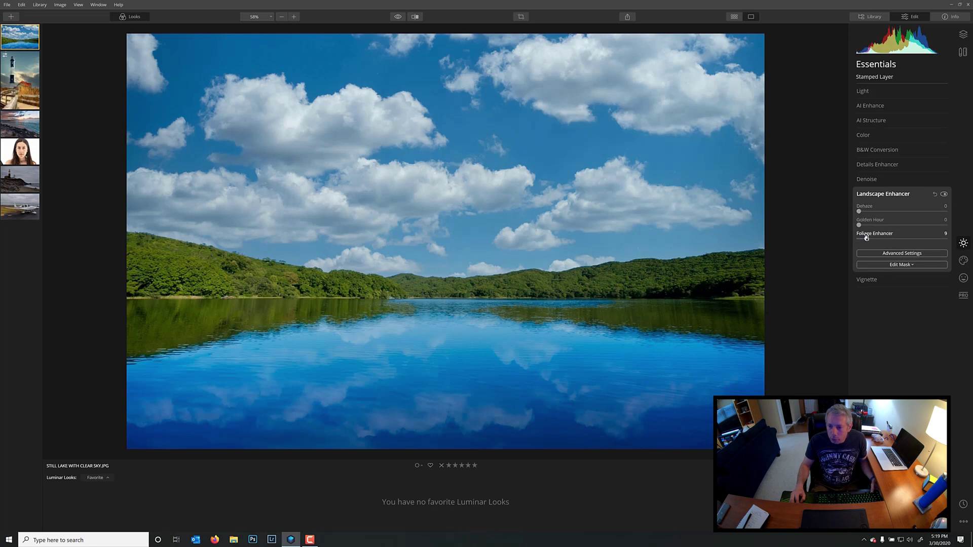
left_click(871, 91)
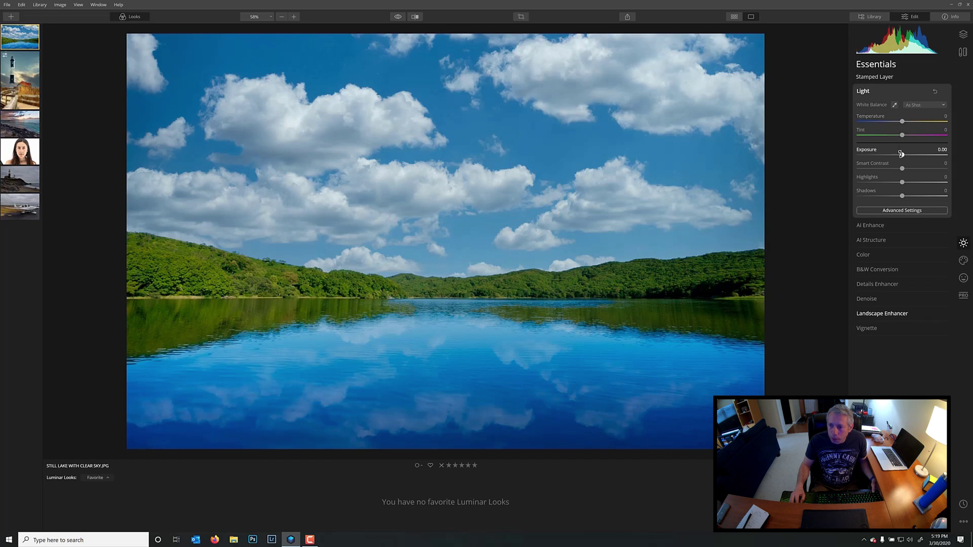
left_click_drag(901, 153, 924, 154)
double_click(871, 149)
Raise AI Accent from 3 to 8 and Luminosity Denoise to 6.
left_click(872, 225)
left_click(878, 170)
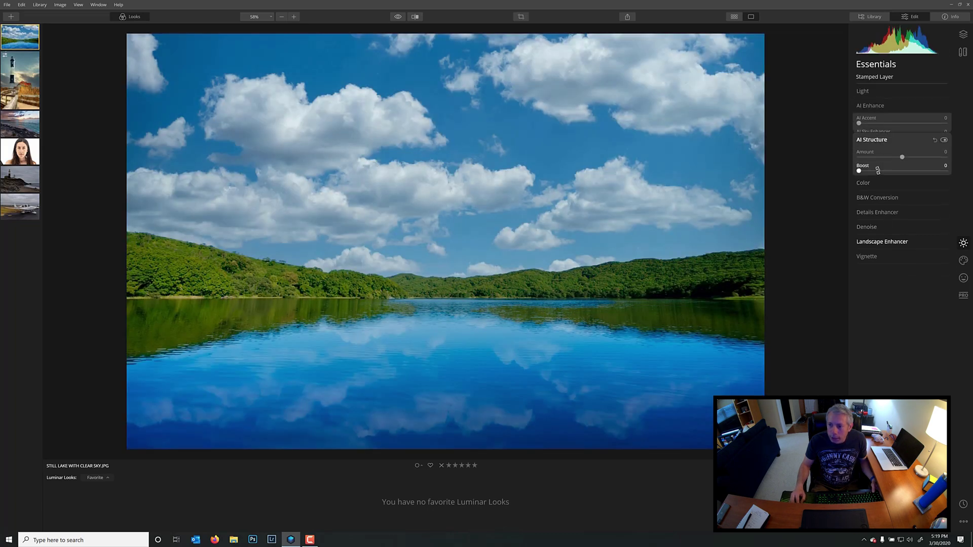
left_click(874, 106)
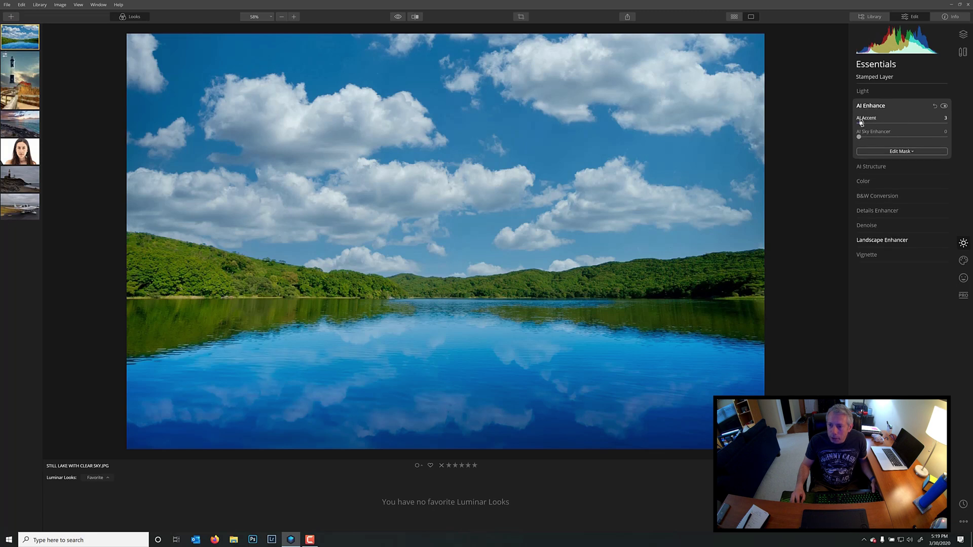
left_click_drag(861, 122, 865, 122)
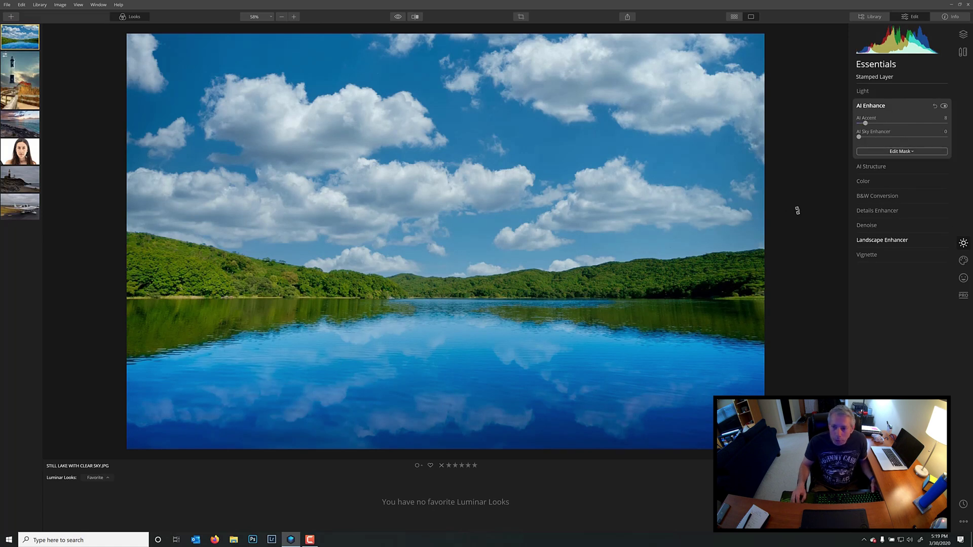
left_click(865, 225)
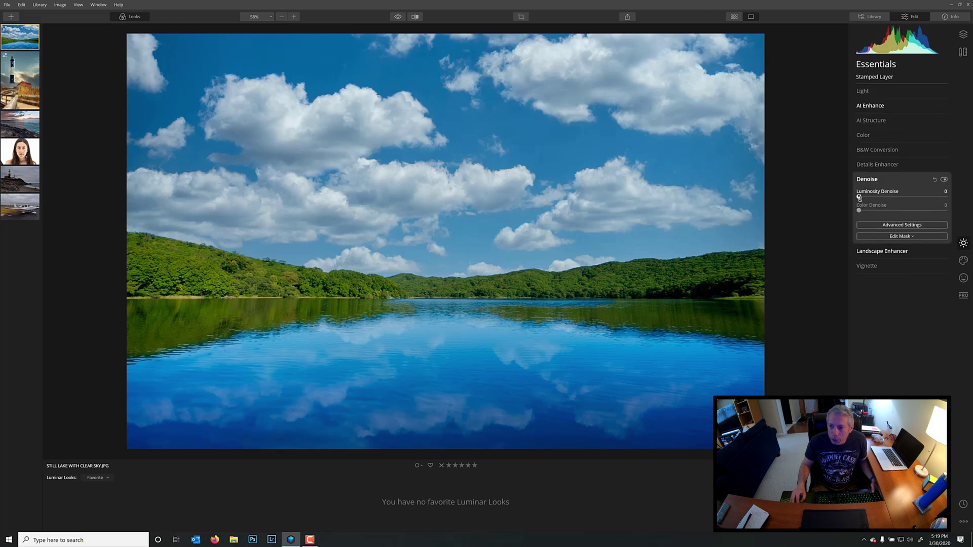
left_click_drag(863, 196, 864, 197)
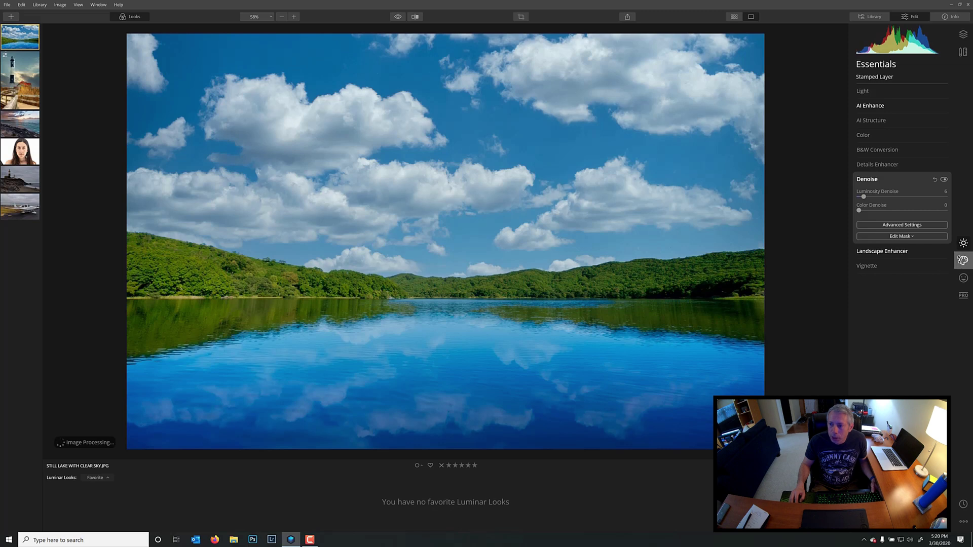
left_click(964, 261)
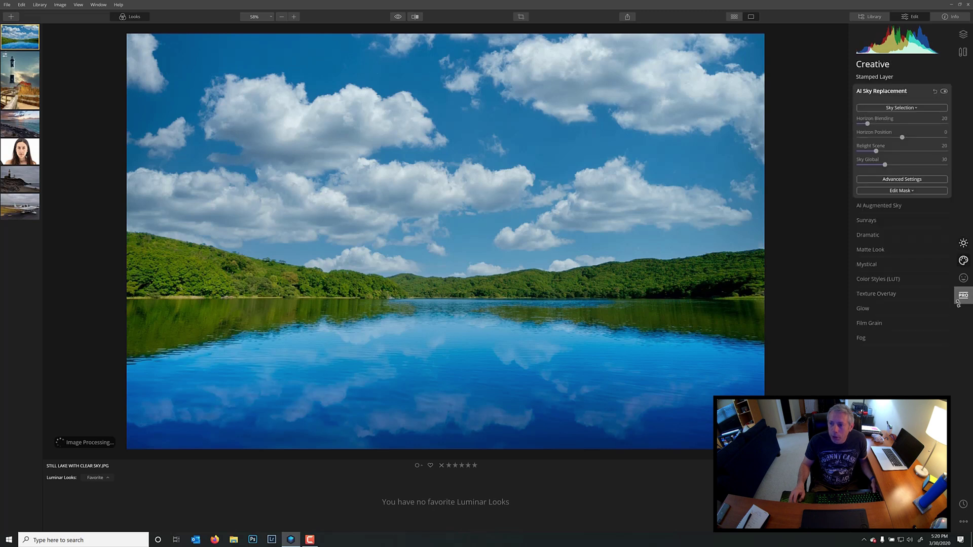
Add the Birds 3 flock from AI Augmented Sky's object selection.
left_click(889, 205)
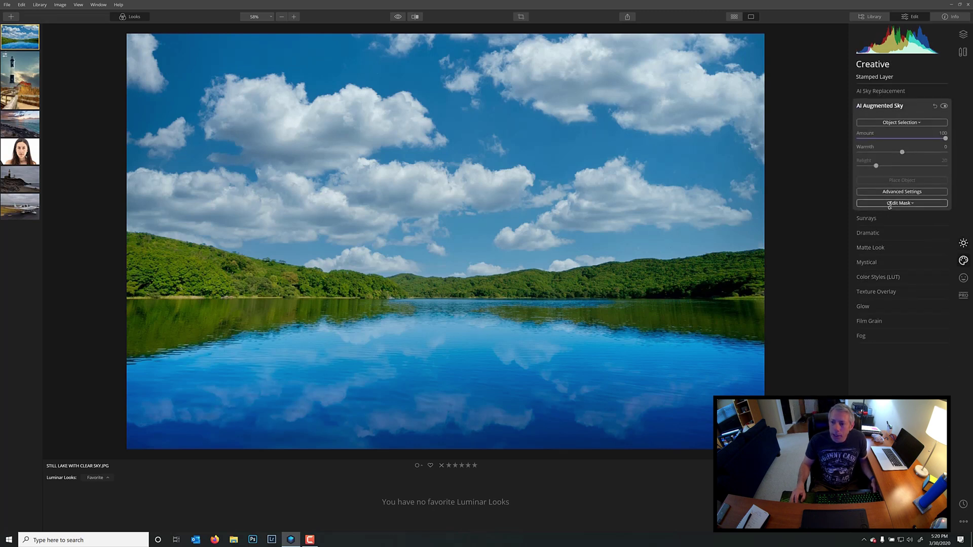
left_click(904, 121)
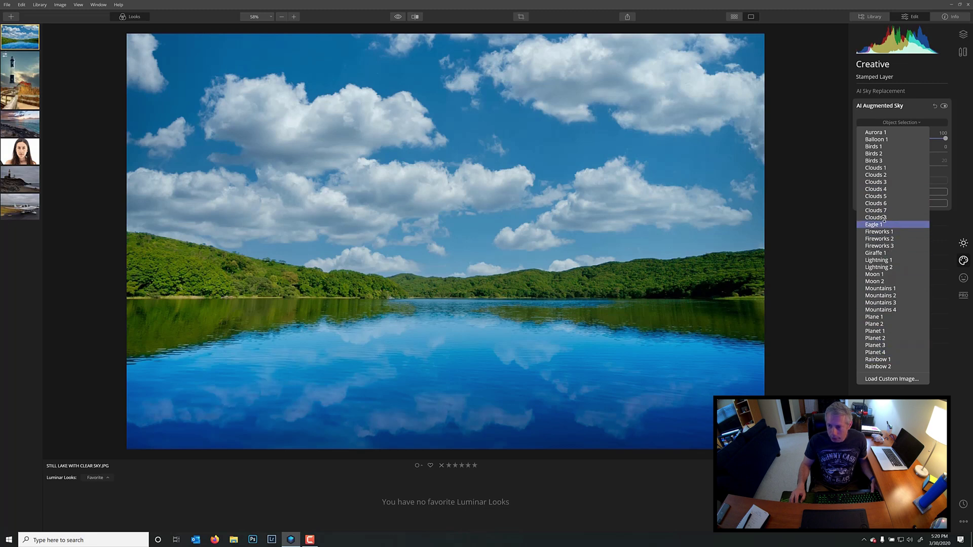
left_click(881, 161)
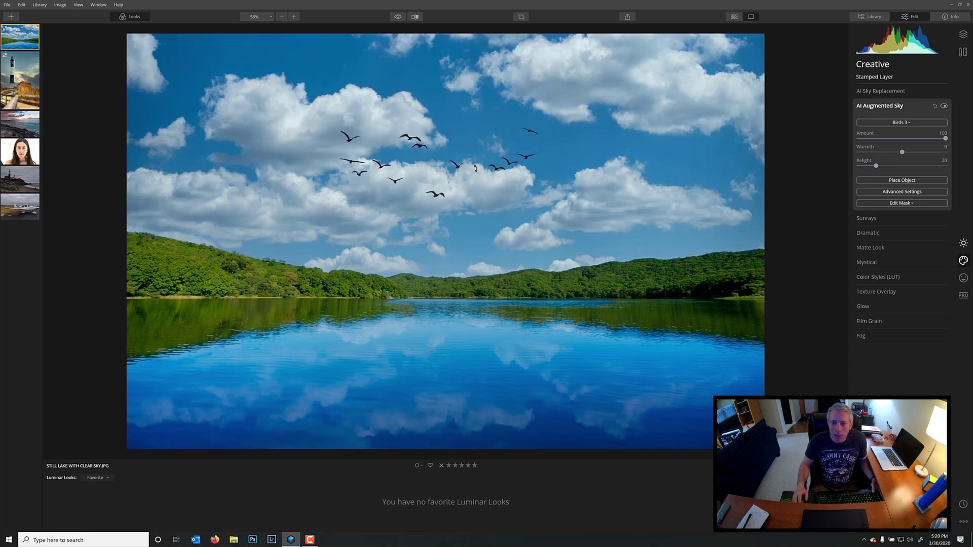
Move and resize the birds left of centre over the clouds and fade them to Amount 70.
left_click(916, 180)
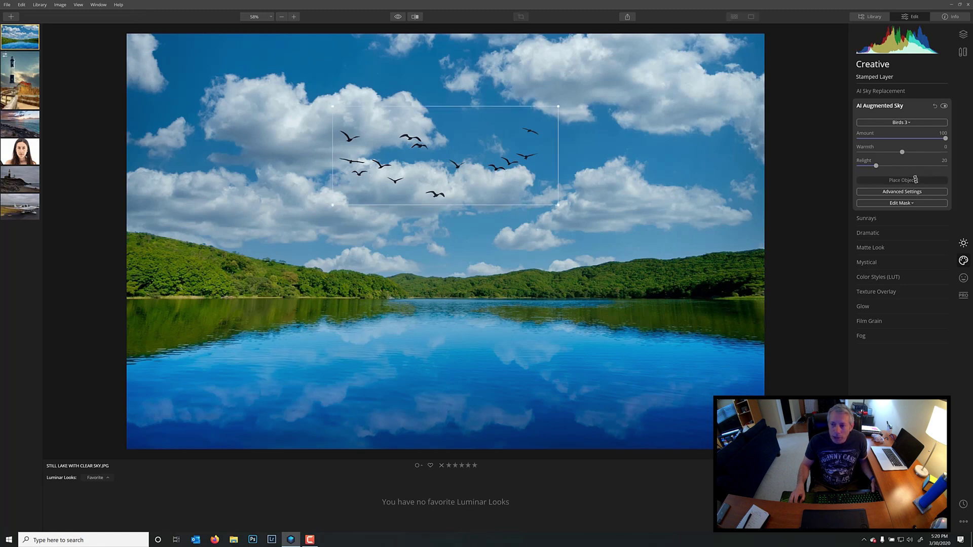
left_click_drag(425, 181, 410, 185)
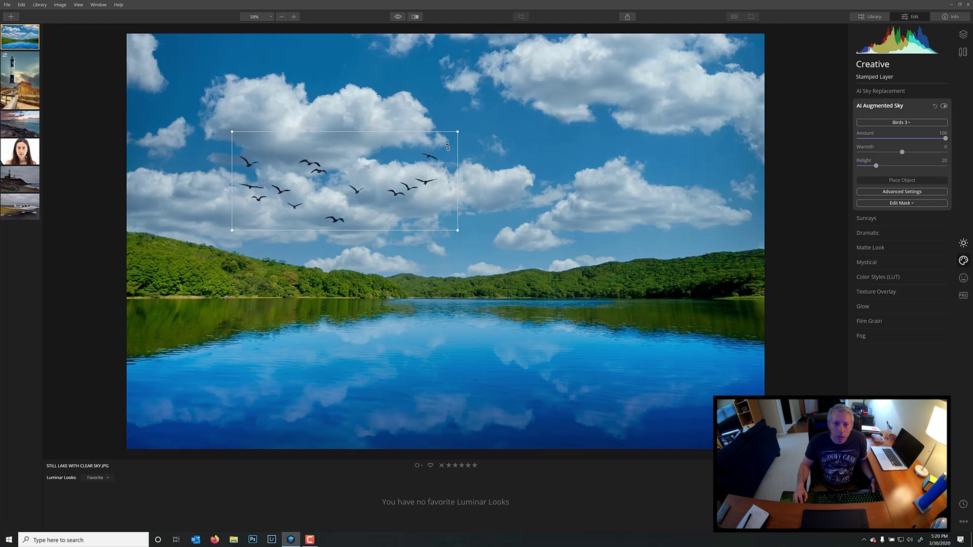
left_click_drag(454, 133, 345, 179)
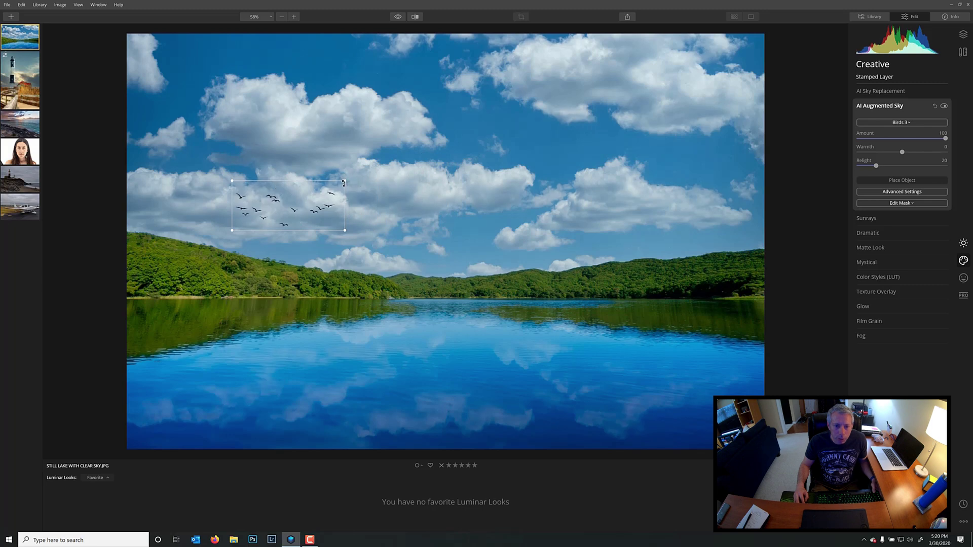
left_click_drag(344, 182, 362, 172)
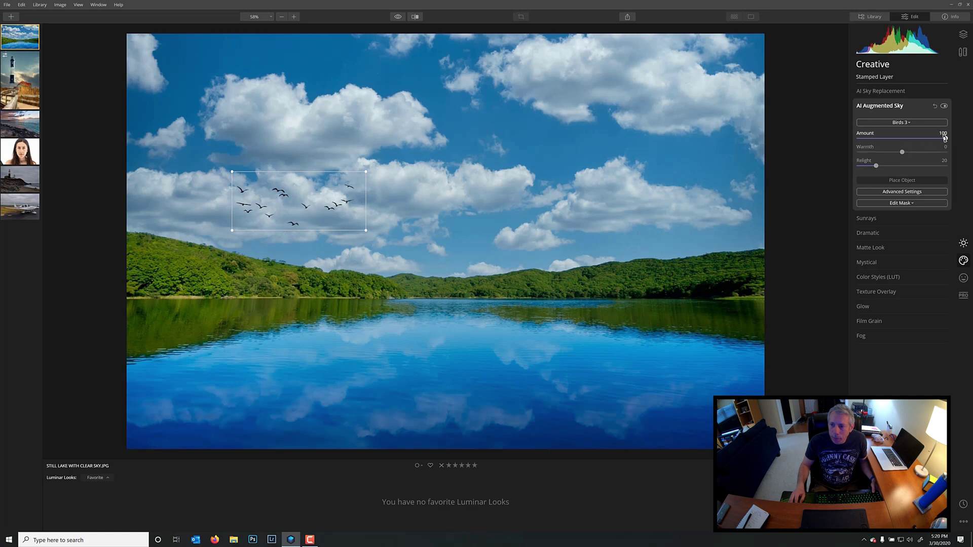
left_click_drag(945, 137, 918, 140)
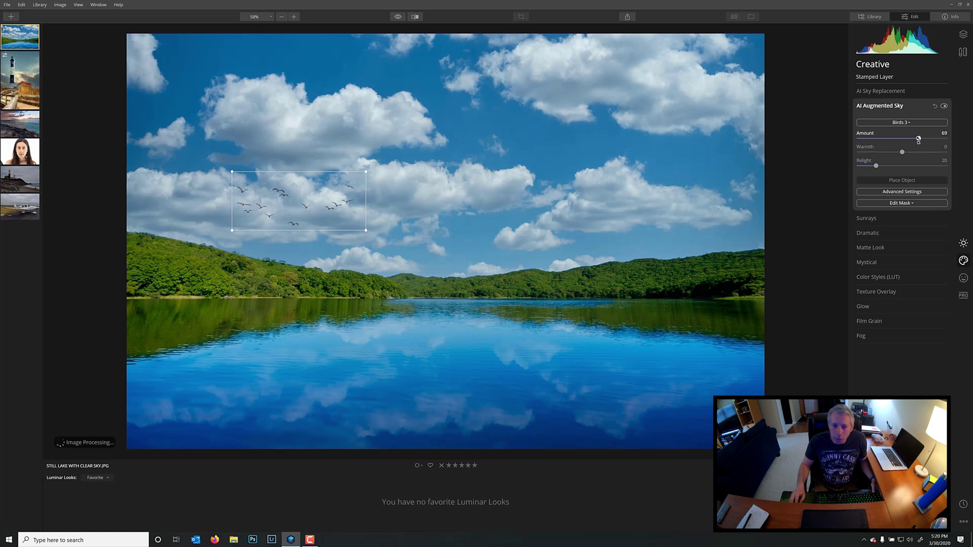
left_click(907, 179)
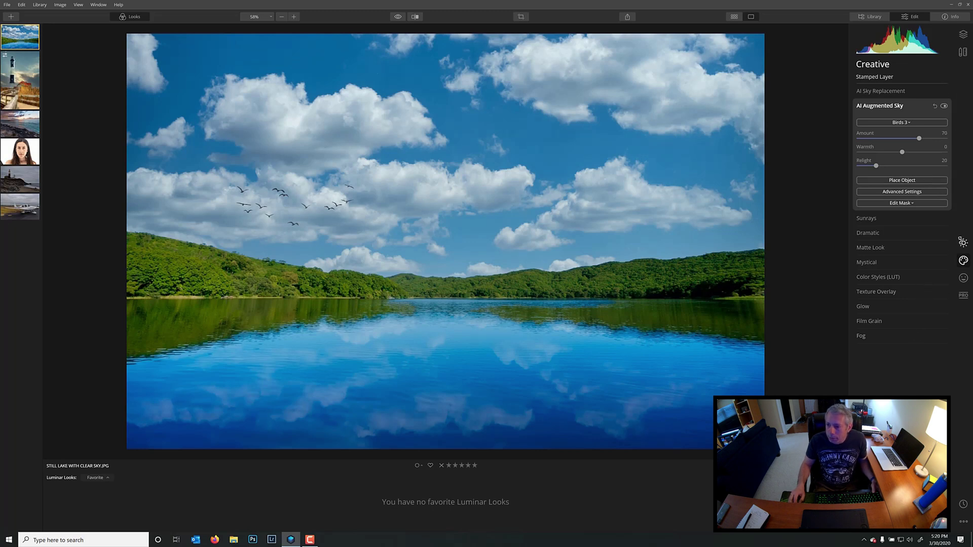
In Essentials, set the Vignette Amount to -33 to lightly darken the edges.
left_click(962, 243)
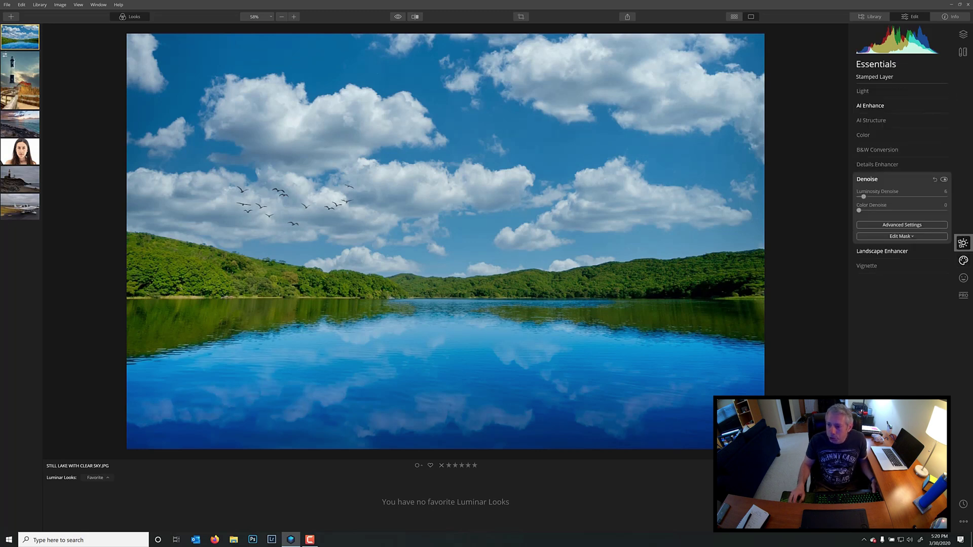
left_click(891, 271)
left_click_drag(902, 238, 889, 238)
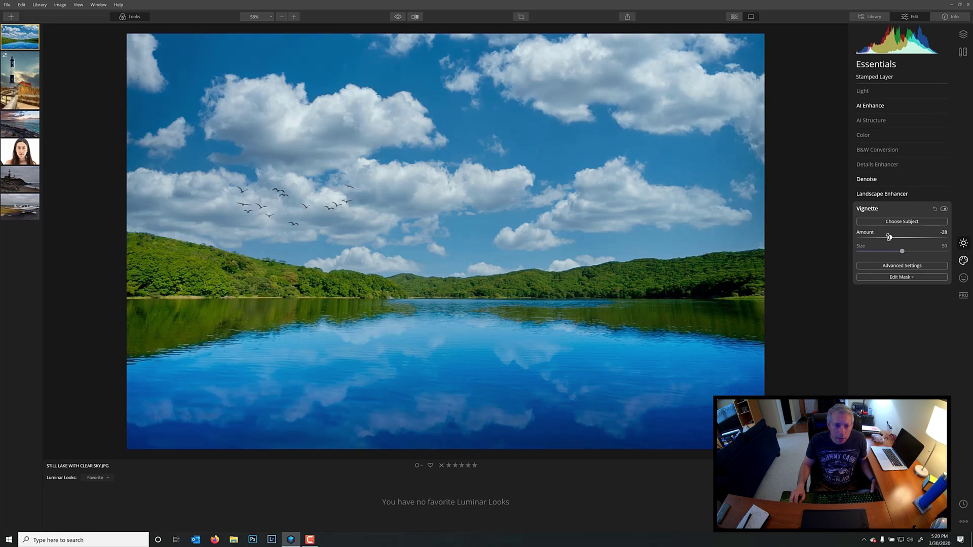
left_click_drag(890, 236, 887, 237)
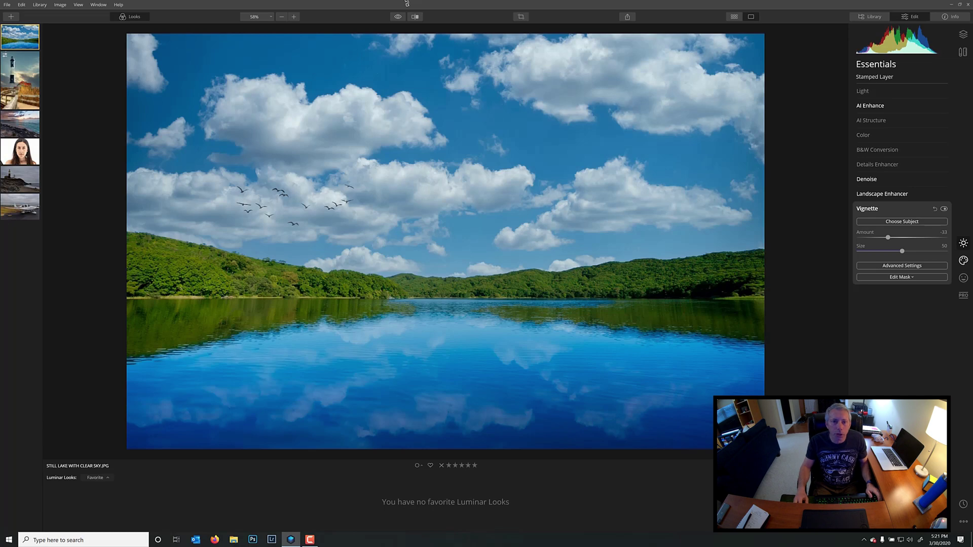
left_click(398, 17)
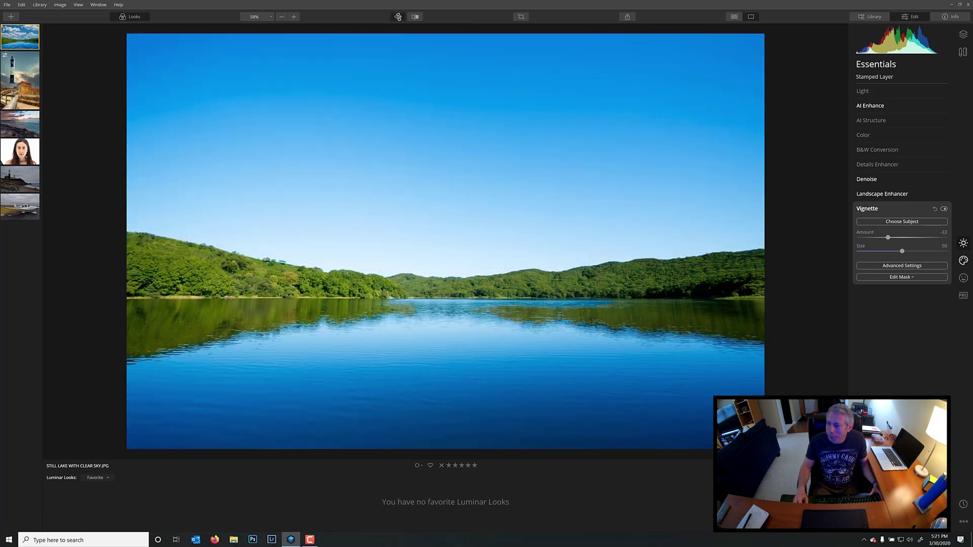
left_click(398, 17)
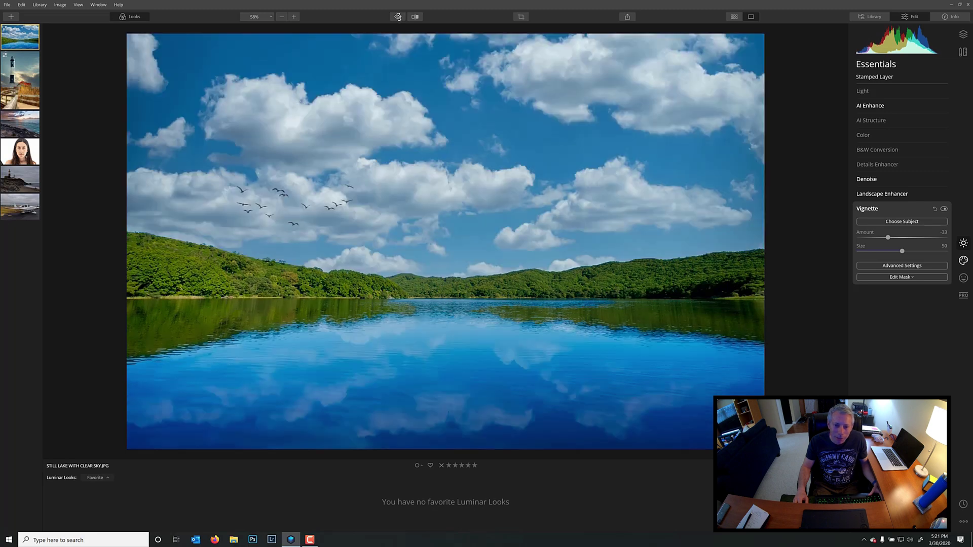